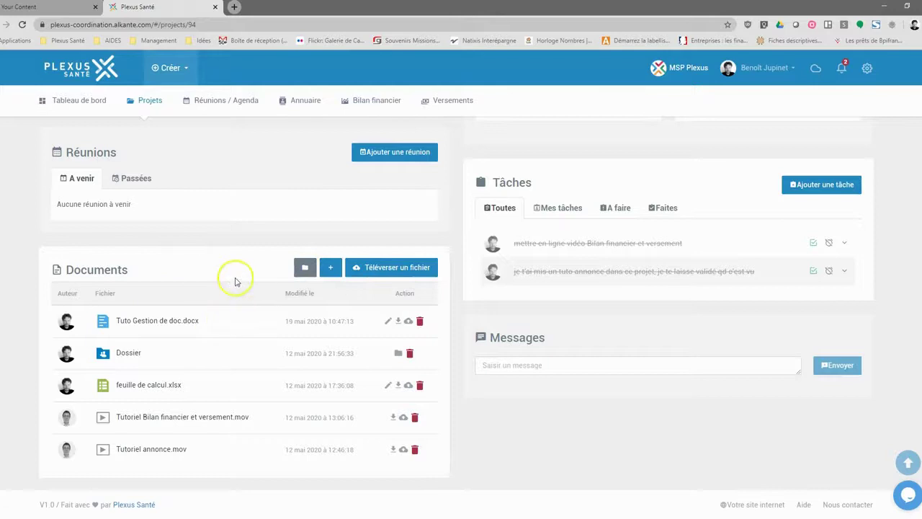
Step: Create a new spreadsheet named excel in the project's documents
{"action": "left_click", "coordinate": [330, 272]}
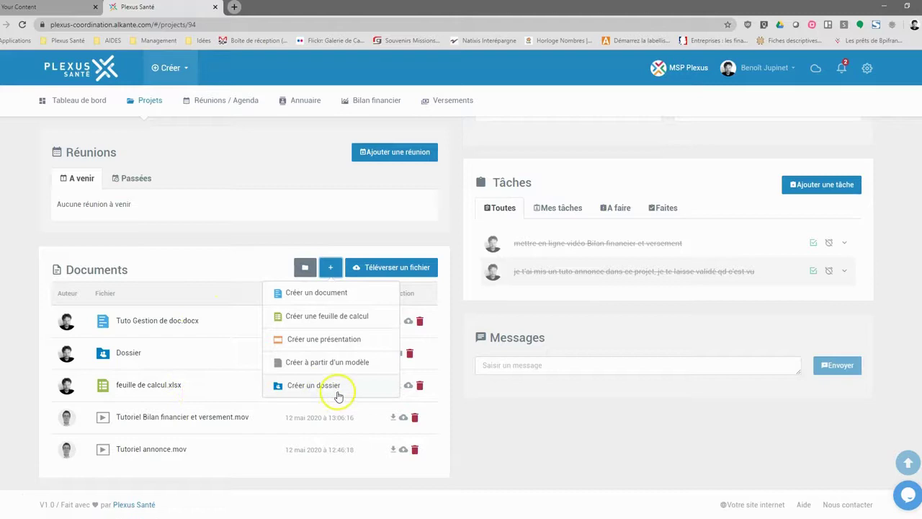
{"action": "left_click", "coordinate": [334, 317]}
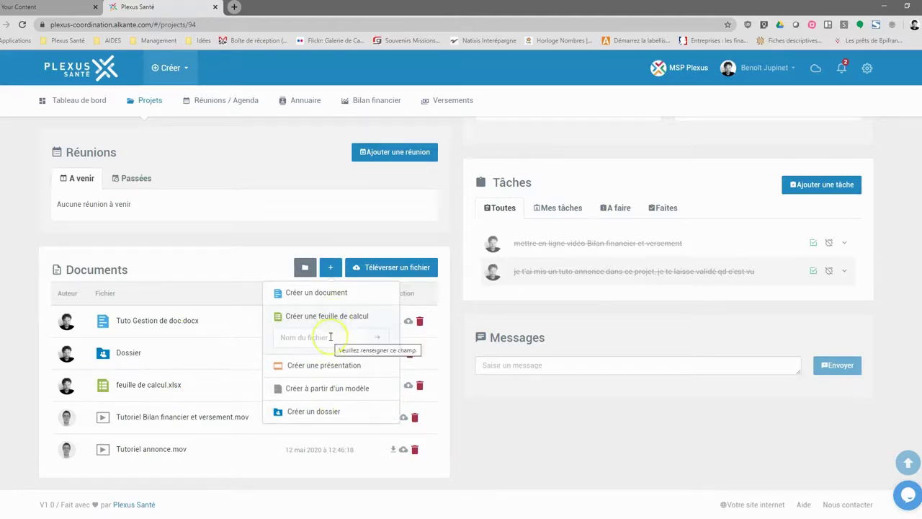
{"action": "left_click", "coordinate": [330, 337]}
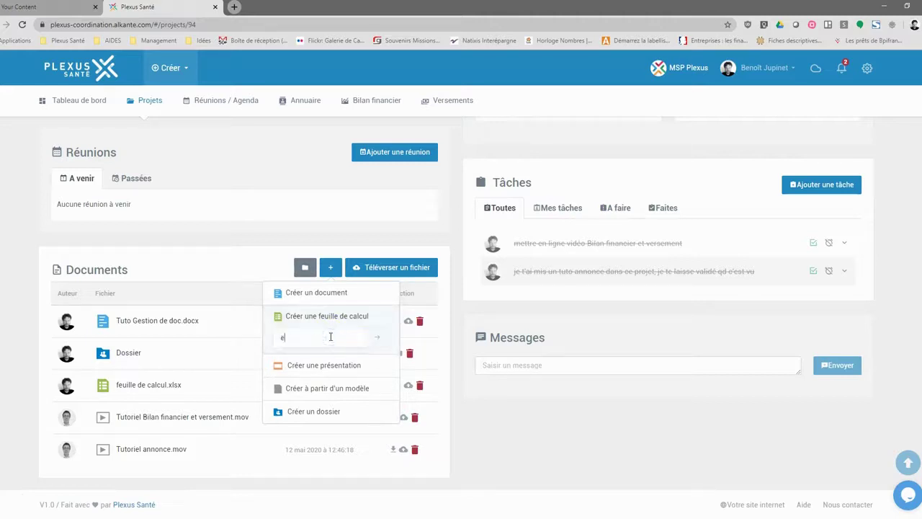
{"action": "type", "text": "excel"}
{"action": "left_click", "coordinate": [376, 337]}
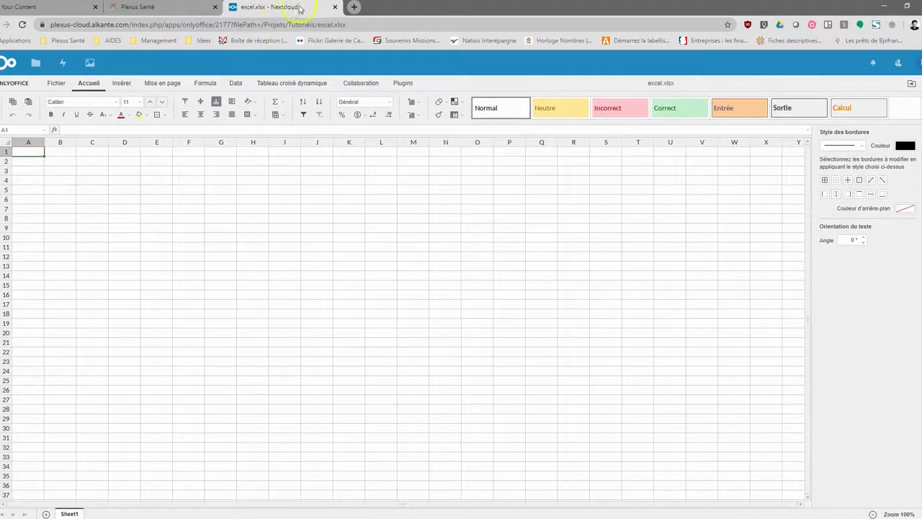
Step: Close the new spreadsheet and permanently delete excel.xlsx from the project's documents
{"action": "left_click", "coordinate": [335, 7]}
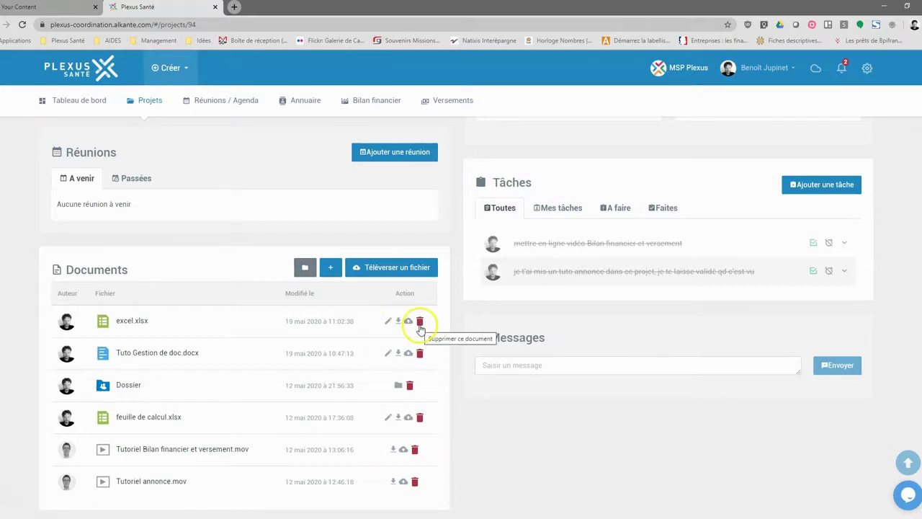
{"action": "left_click", "coordinate": [420, 322]}
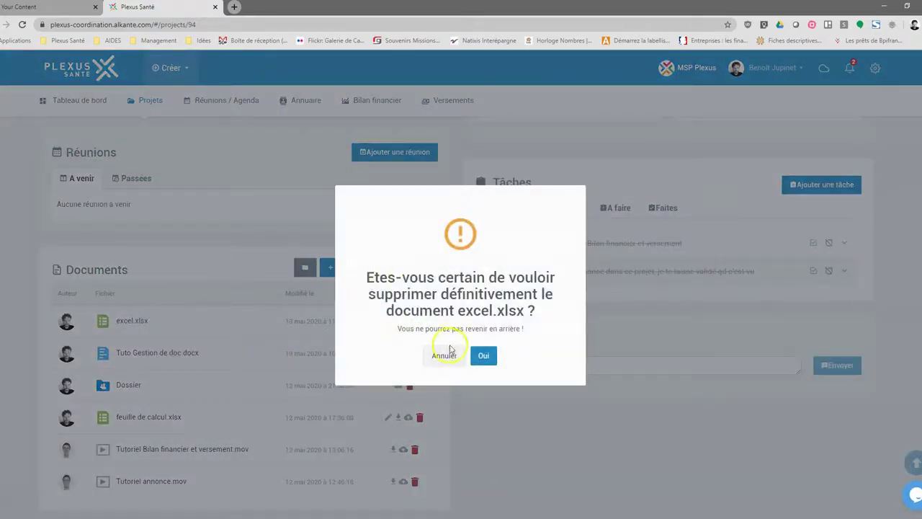
{"action": "left_click", "coordinate": [485, 356]}
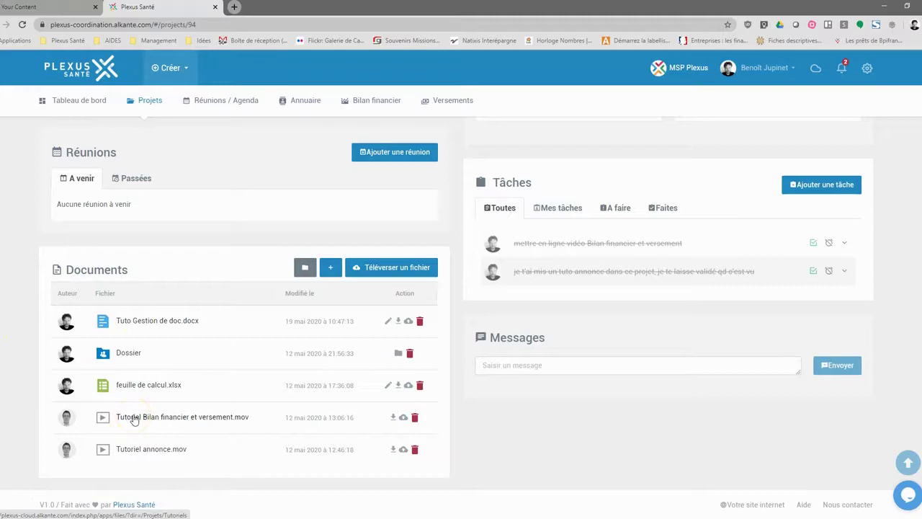
Step: Open Tuto Gestion de doc.docx and review its insertion, layout, reference and collaboration tools
{"action": "left_click", "coordinate": [145, 326]}
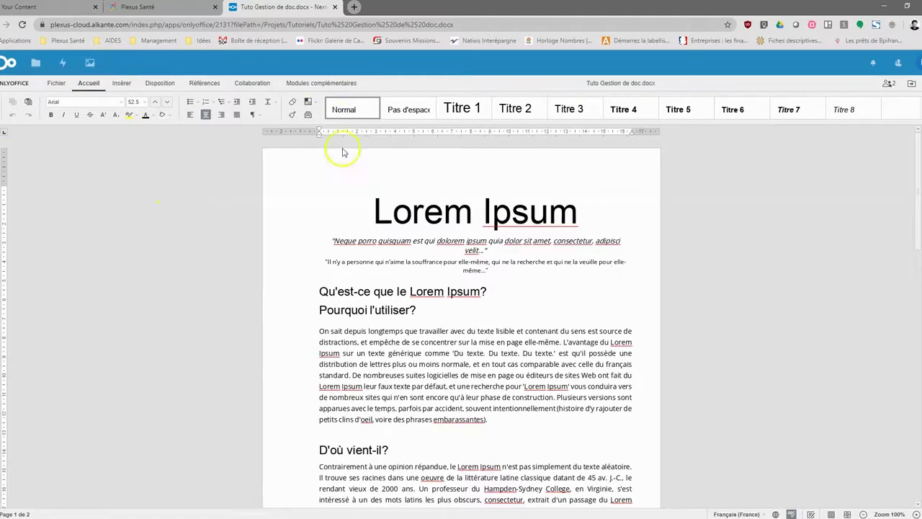
{"action": "scroll", "coordinate": [411, 226], "scroll_direction": "down", "scroll_amount": 5}
{"action": "scroll", "coordinate": [439, 248], "scroll_direction": "up", "scroll_amount": 10}
{"action": "left_click", "coordinate": [122, 85]}
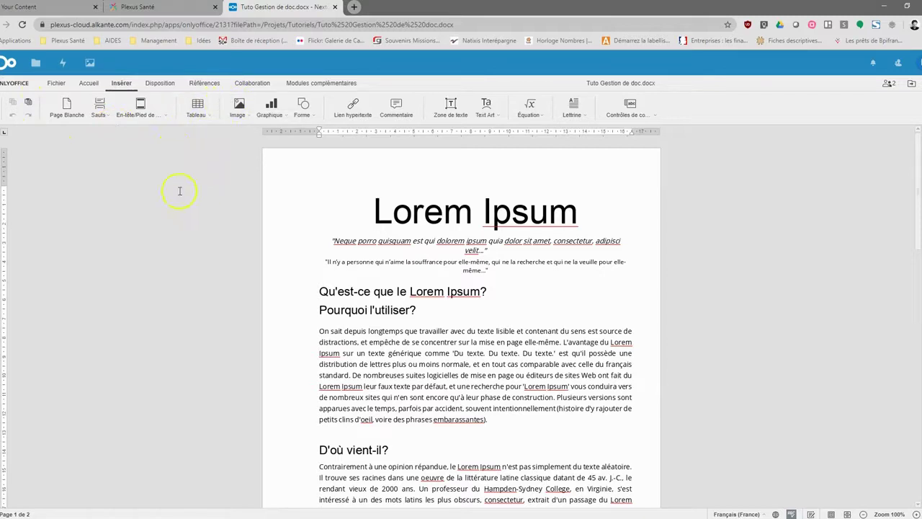
{"action": "left_click", "coordinate": [168, 84]}
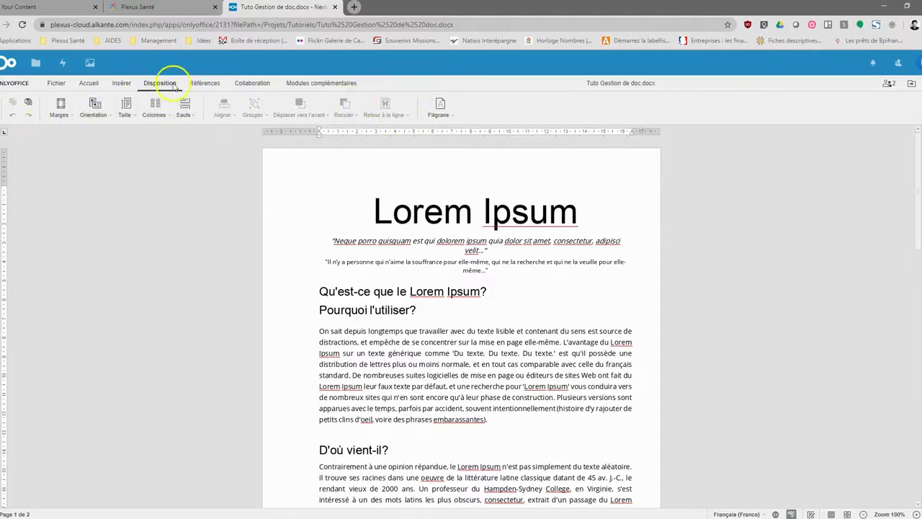
{"action": "left_click", "coordinate": [211, 86]}
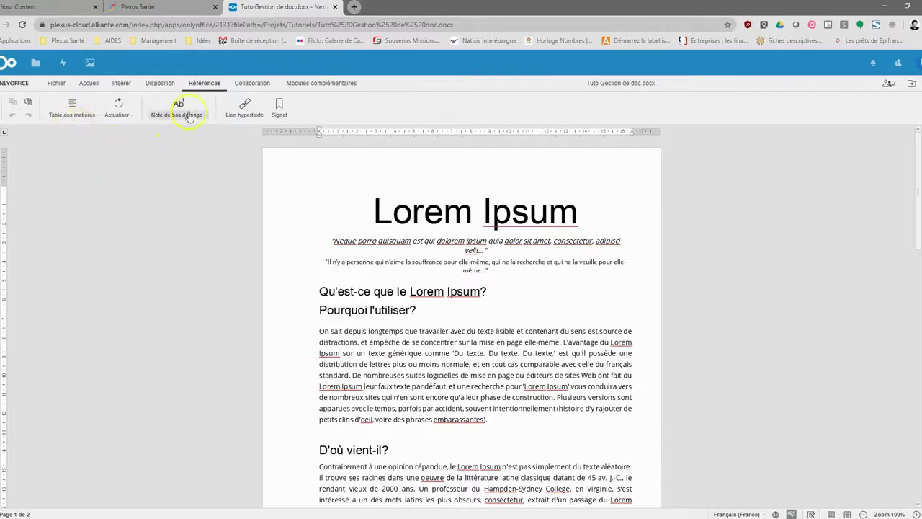
{"action": "left_click", "coordinate": [254, 84]}
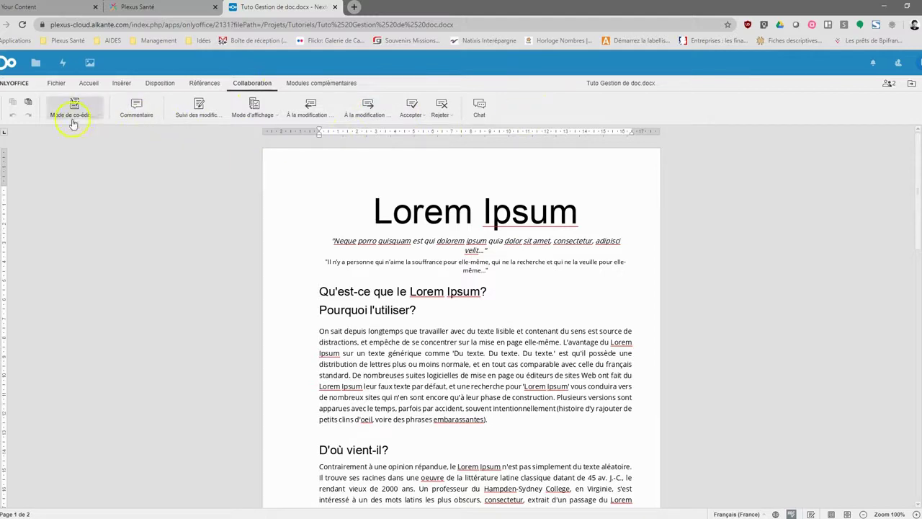
Step: Add the line "j'édite mon doc" below the heading "Pourquoi l'utiliser?"
{"action": "left_click", "coordinate": [87, 84]}
{"action": "left_click", "coordinate": [452, 306]}
{"action": "key", "text": "Return"}
{"action": "type", "text": "j'édite mon doc"}
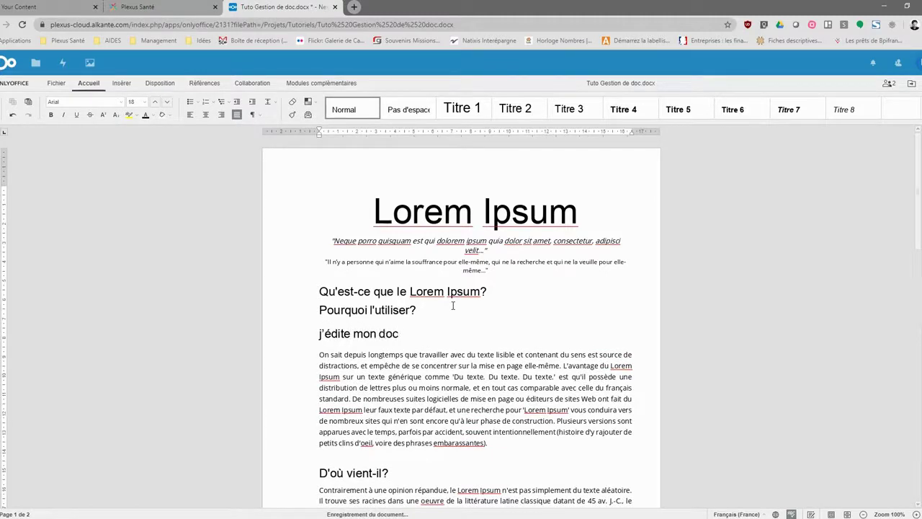
{"action": "left_click", "coordinate": [364, 365]}
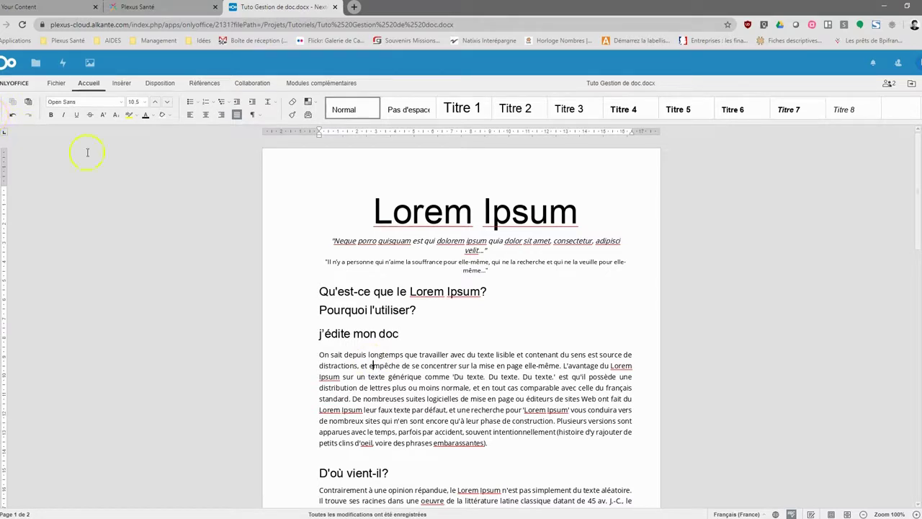
Step: Delete the line "j'édite mon doc" from below the heading "Pourquoi l'utiliser?"
{"action": "left_click", "coordinate": [428, 335]}
{"action": "key", "text": "Return"}
{"action": "left_click", "coordinate": [407, 346]}
{"action": "key", "text": "BackSpace"}
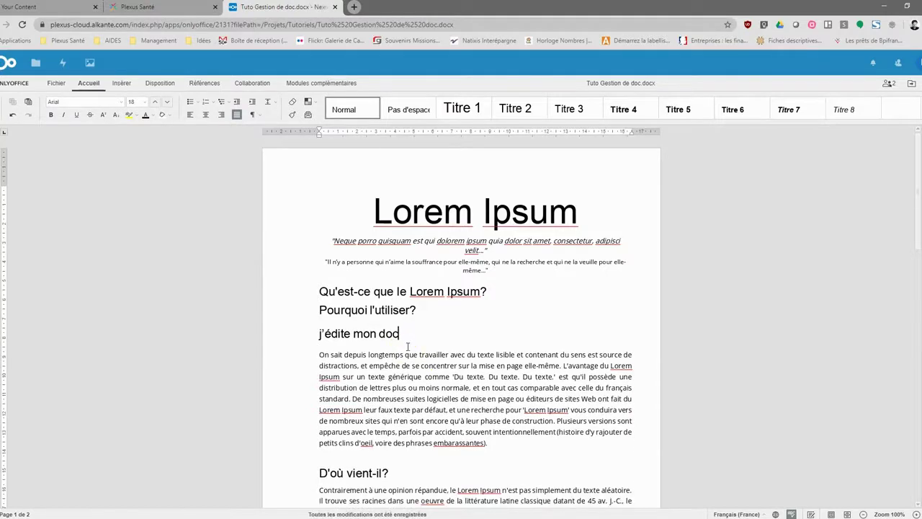
{"action": "left_click_drag", "start_coordinate": [414, 341], "coordinate": [318, 332]}
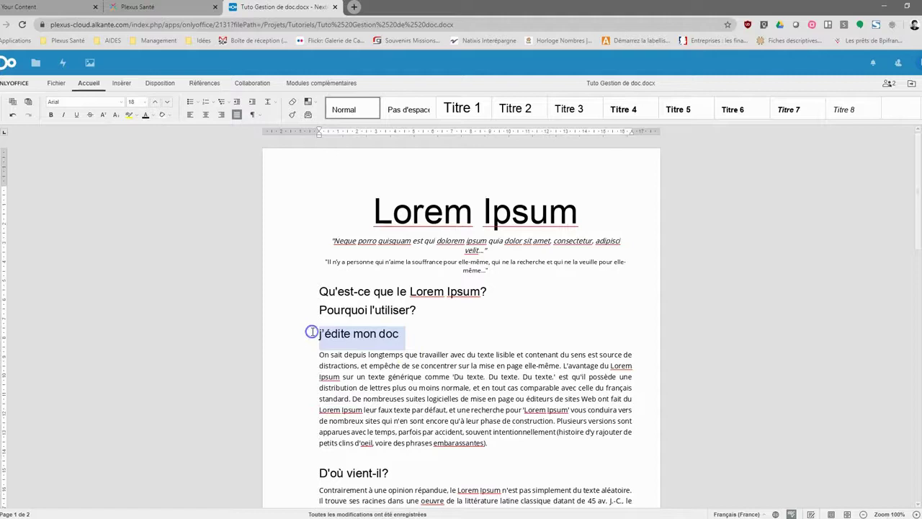
{"action": "key", "text": "BackSpace"}
{"action": "left_click", "coordinate": [440, 318]}
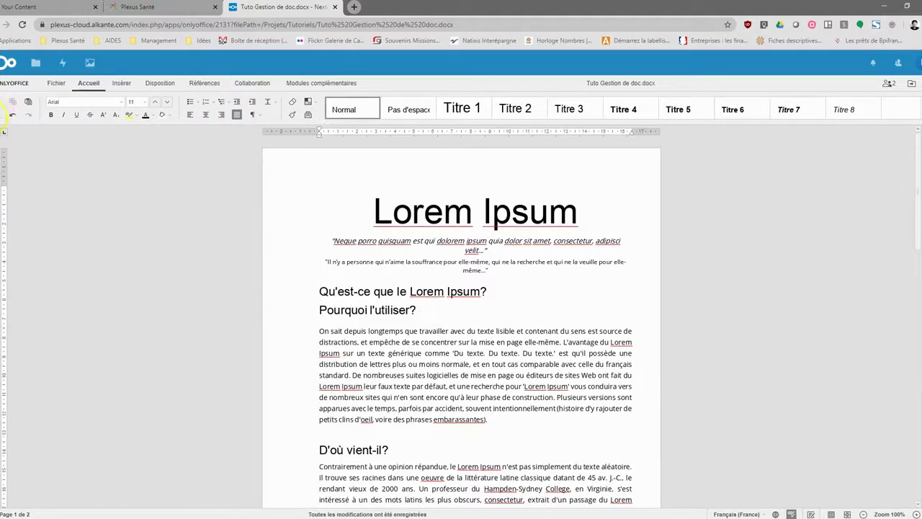
{"action": "left_click", "coordinate": [427, 316]}
Step: Review the file formats offered for downloading the document and saving a copy, and close the document
{"action": "left_click", "coordinate": [56, 83]}
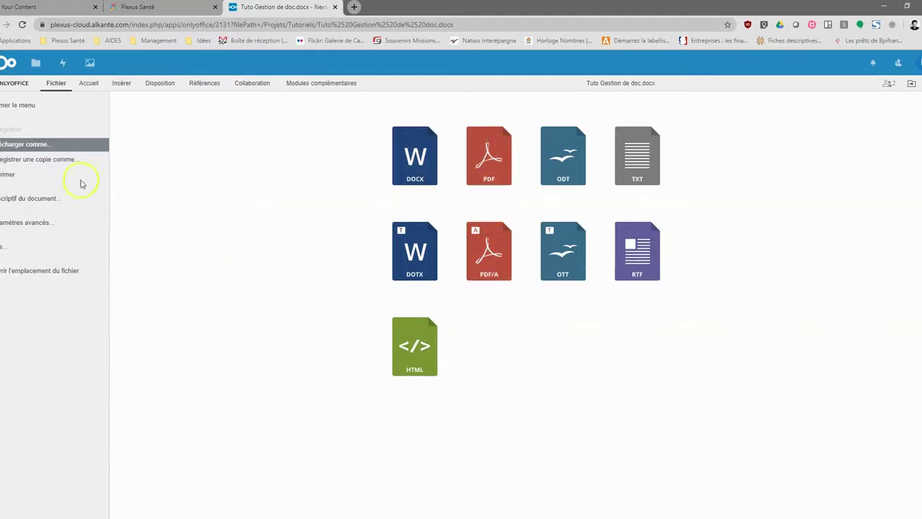
{"action": "left_click", "coordinate": [50, 163]}
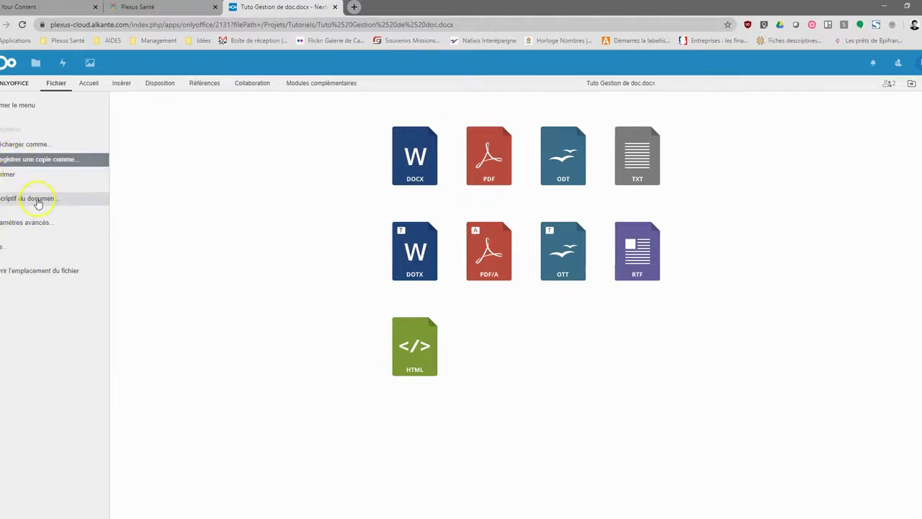
{"action": "left_click", "coordinate": [89, 83]}
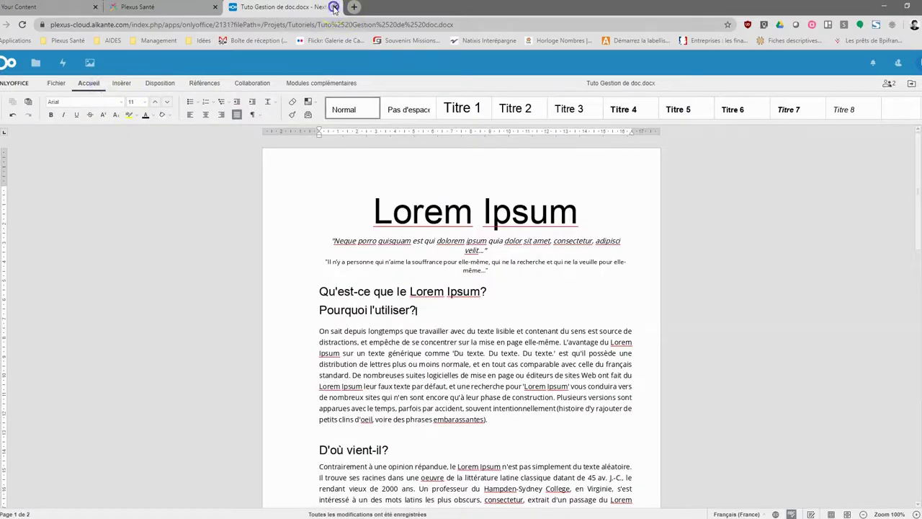
{"action": "left_click", "coordinate": [333, 7]}
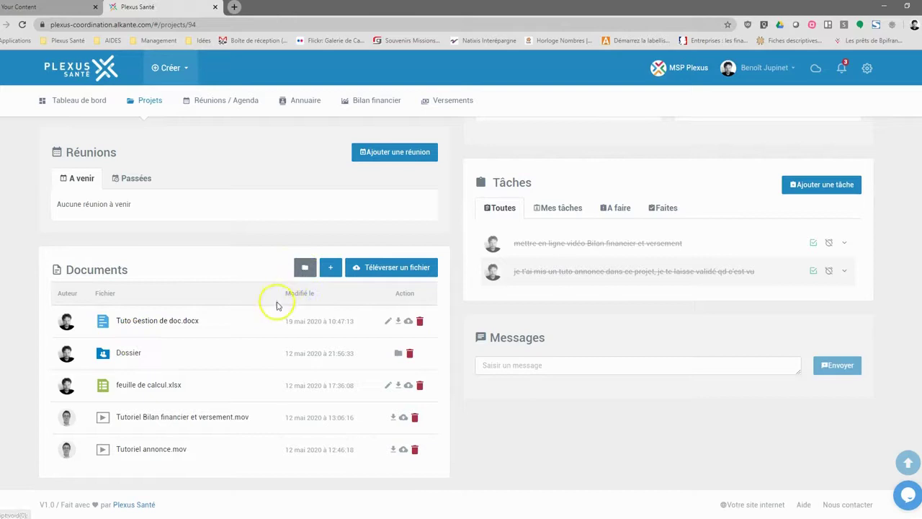
Step: Examine the Tutoriels project page, including its objective, members, meetings, tasks and documents
{"action": "scroll", "coordinate": [140, 422], "scroll_direction": "up", "scroll_amount": 3}
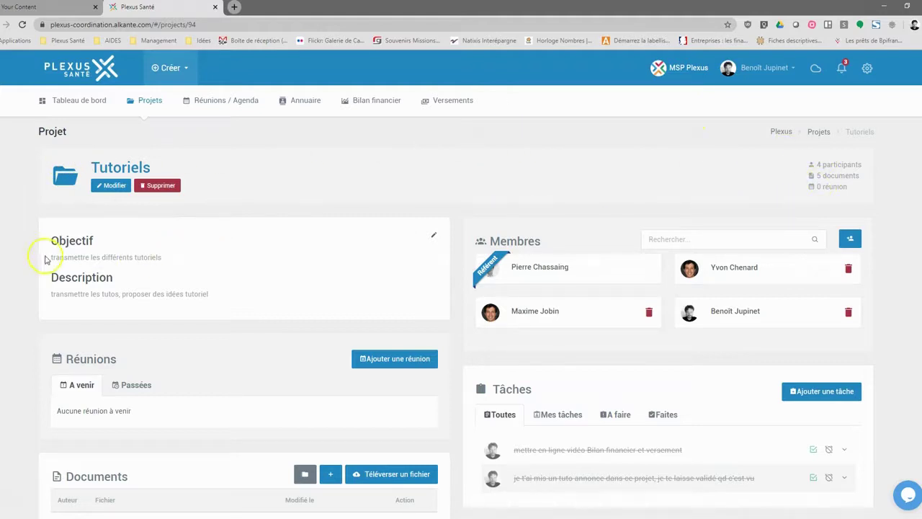
{"action": "scroll", "coordinate": [106, 159], "scroll_direction": "down", "scroll_amount": 1}
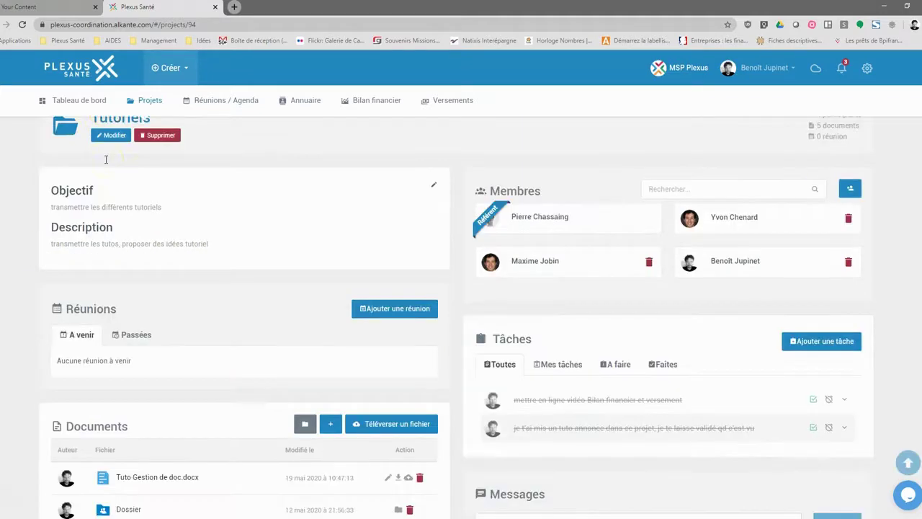
{"action": "scroll", "coordinate": [106, 160], "scroll_direction": "down", "scroll_amount": 1}
{"action": "scroll", "coordinate": [108, 167], "scroll_direction": "down", "scroll_amount": 1}
{"action": "scroll", "coordinate": [118, 194], "scroll_direction": "up", "scroll_amount": 2}
{"action": "scroll", "coordinate": [346, 261], "scroll_direction": "down", "scroll_amount": 2}
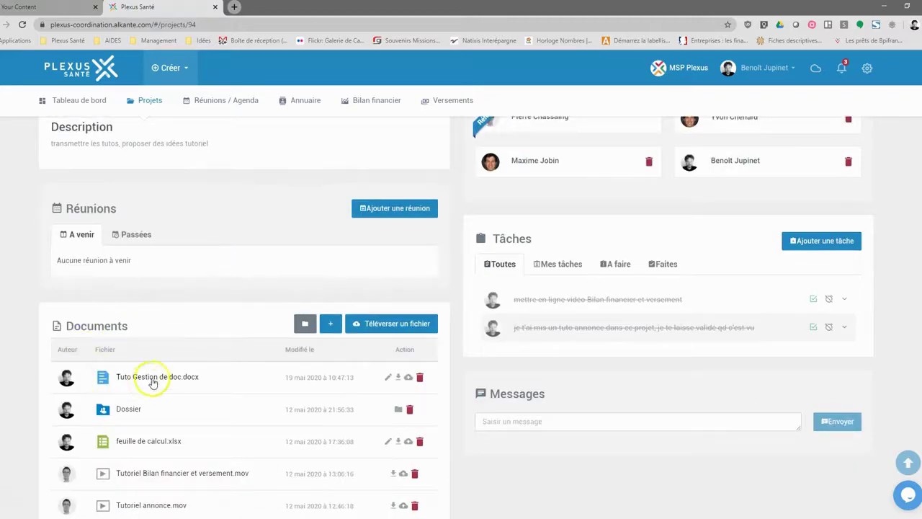
{"action": "scroll", "coordinate": [153, 382], "scroll_direction": "down", "scroll_amount": 1}
{"action": "scroll", "coordinate": [274, 410], "scroll_direction": "up", "scroll_amount": 4}
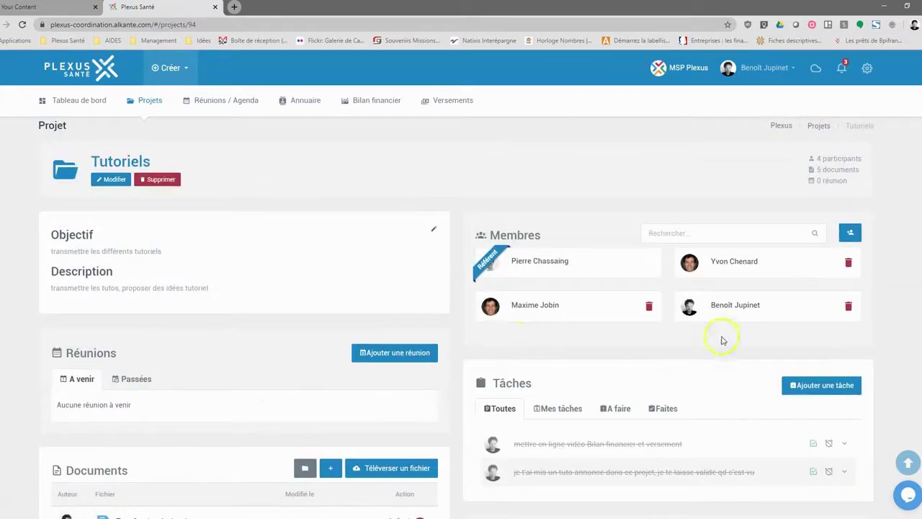
{"action": "scroll", "coordinate": [144, 393], "scroll_direction": "down", "scroll_amount": 3}
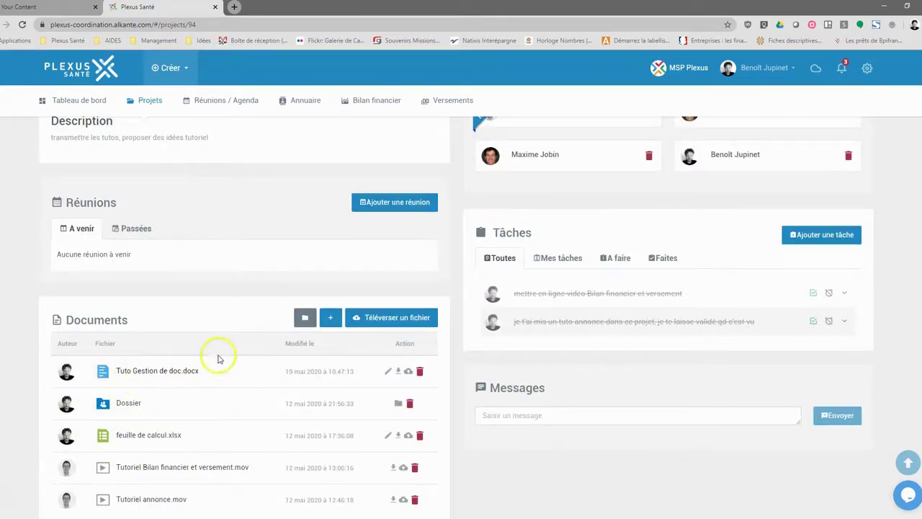
{"action": "scroll", "coordinate": [171, 375], "scroll_direction": "up", "scroll_amount": 2}
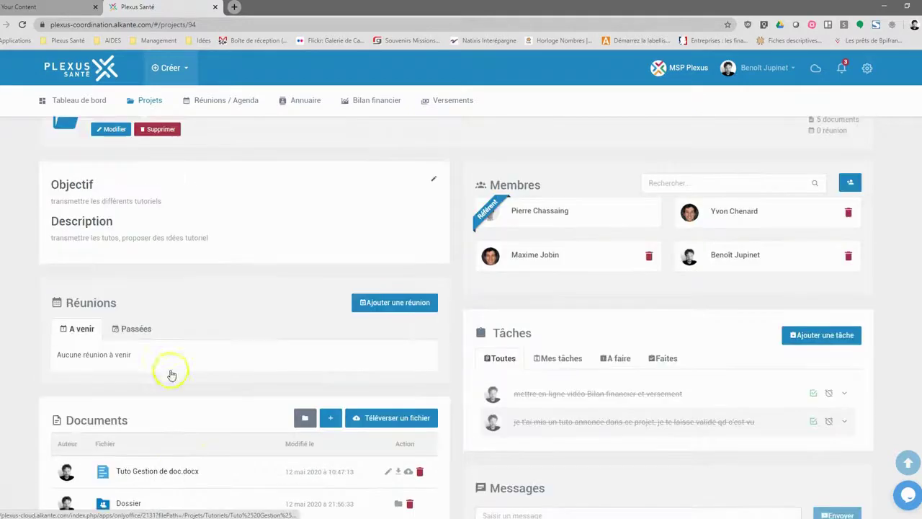
{"action": "left_click", "coordinate": [735, 184]}
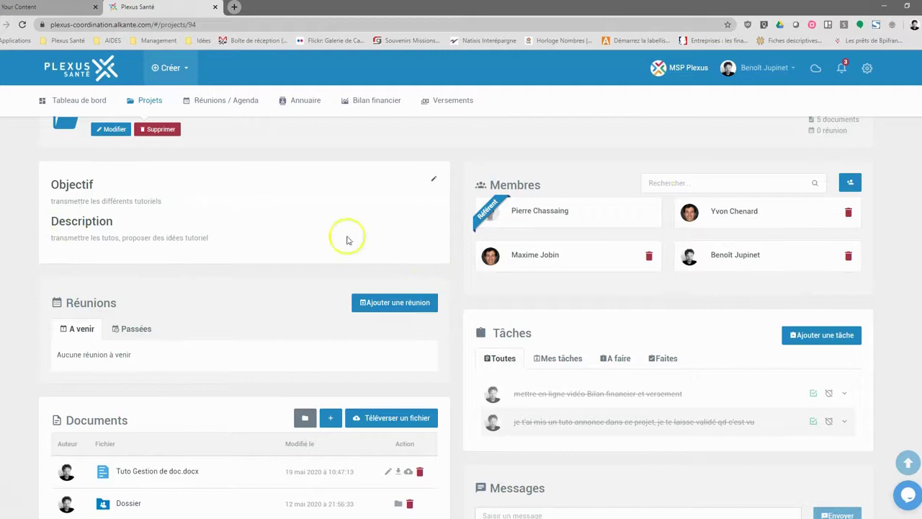
{"action": "scroll", "coordinate": [363, 302], "scroll_direction": "down", "scroll_amount": 2}
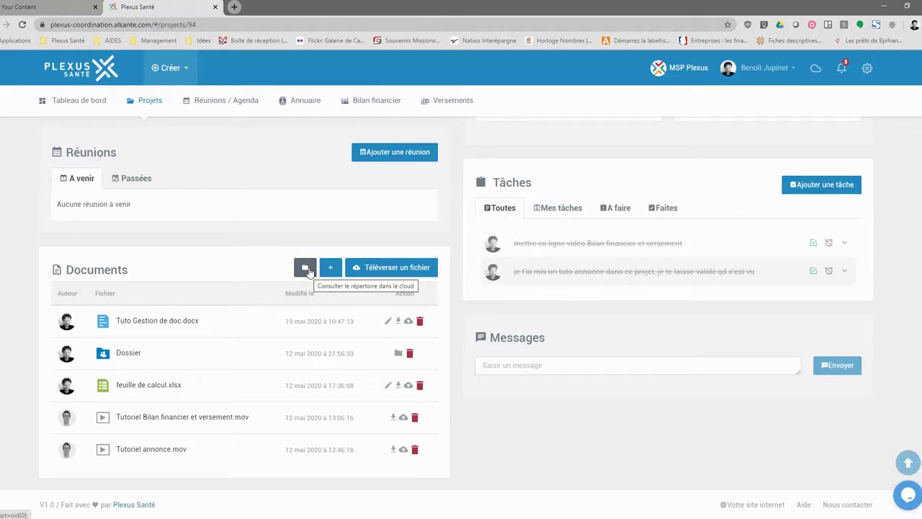
Step: Open the project's document folder in the cloud and go up through Projets to the root folder
{"action": "left_click", "coordinate": [307, 269]}
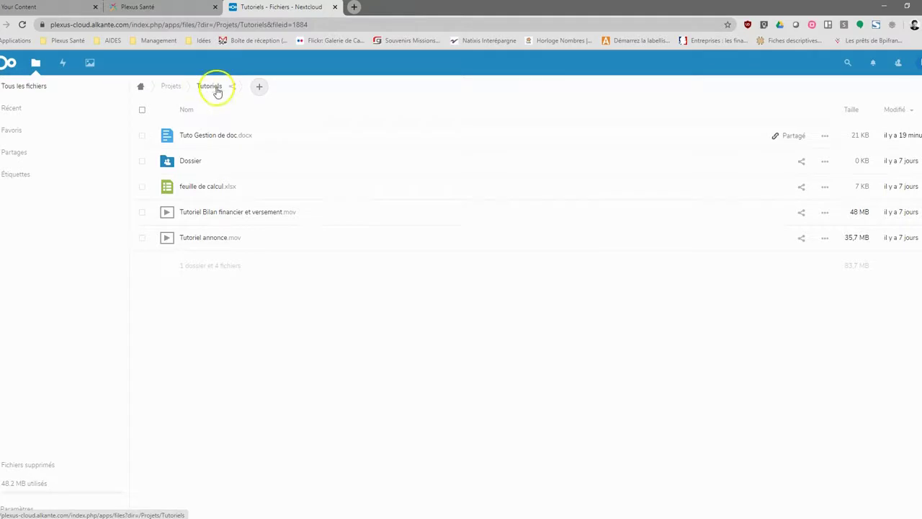
{"action": "left_click", "coordinate": [176, 85]}
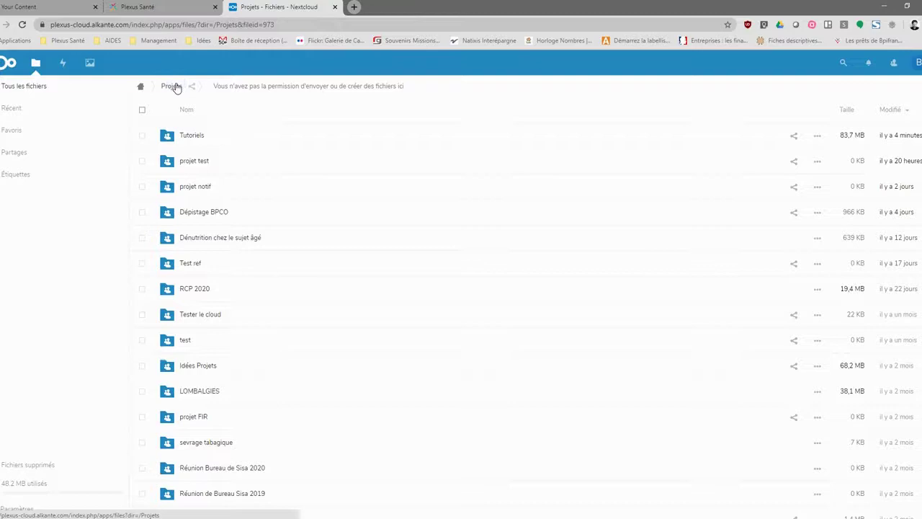
{"action": "left_click", "coordinate": [141, 85]}
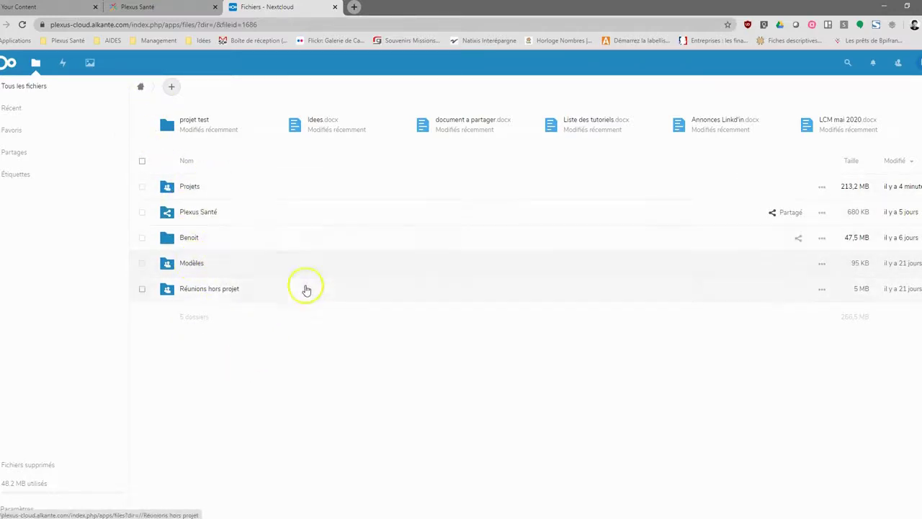
Step: Open the Projets folder and look through the list of project folders it contains
{"action": "left_click", "coordinate": [206, 186]}
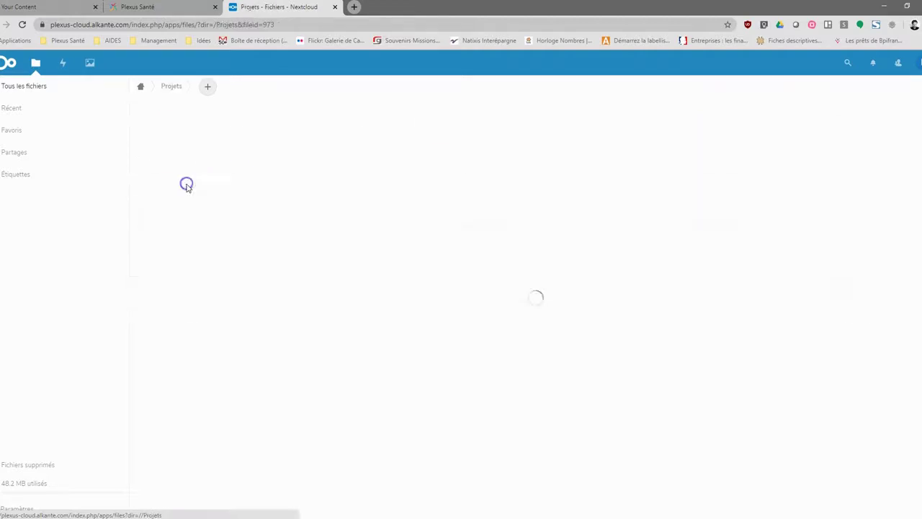
{"action": "scroll", "coordinate": [213, 181], "scroll_direction": "down", "scroll_amount": 3}
{"action": "scroll", "coordinate": [207, 214], "scroll_direction": "up", "scroll_amount": 3}
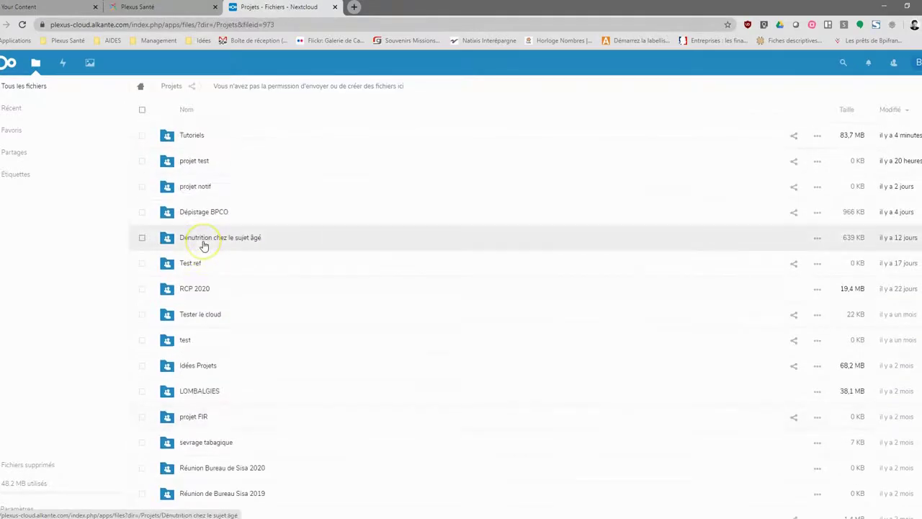
{"action": "scroll", "coordinate": [203, 245], "scroll_direction": "down", "scroll_amount": 4}
{"action": "scroll", "coordinate": [204, 243], "scroll_direction": "up", "scroll_amount": 4}
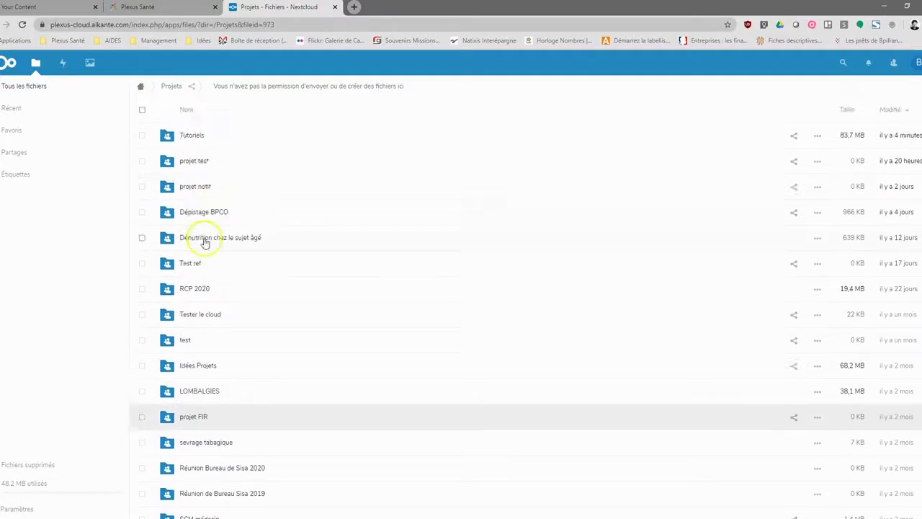
Step: Look through the project folders in Projets and go back to the cloud's root folder
{"action": "scroll", "coordinate": [216, 151], "scroll_direction": "down", "scroll_amount": 1}
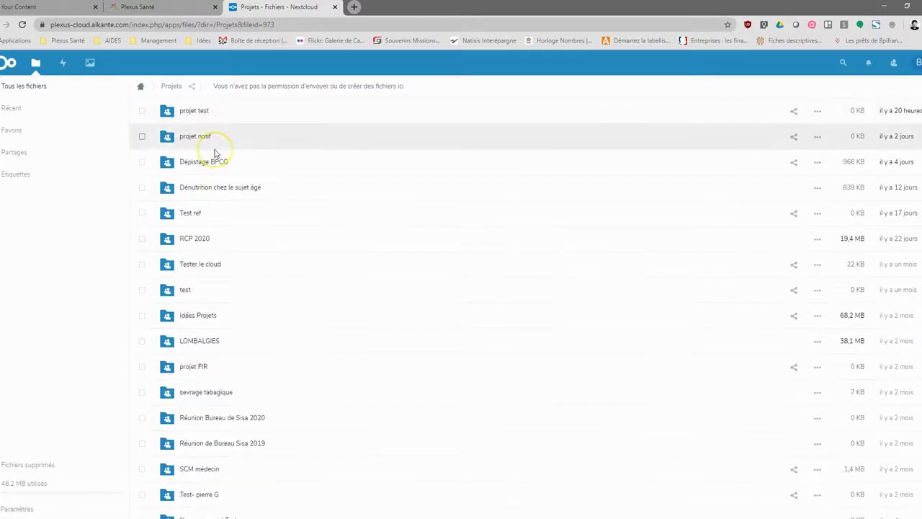
{"action": "scroll", "coordinate": [214, 152], "scroll_direction": "down", "scroll_amount": 2}
{"action": "scroll", "coordinate": [215, 152], "scroll_direction": "up", "scroll_amount": 4}
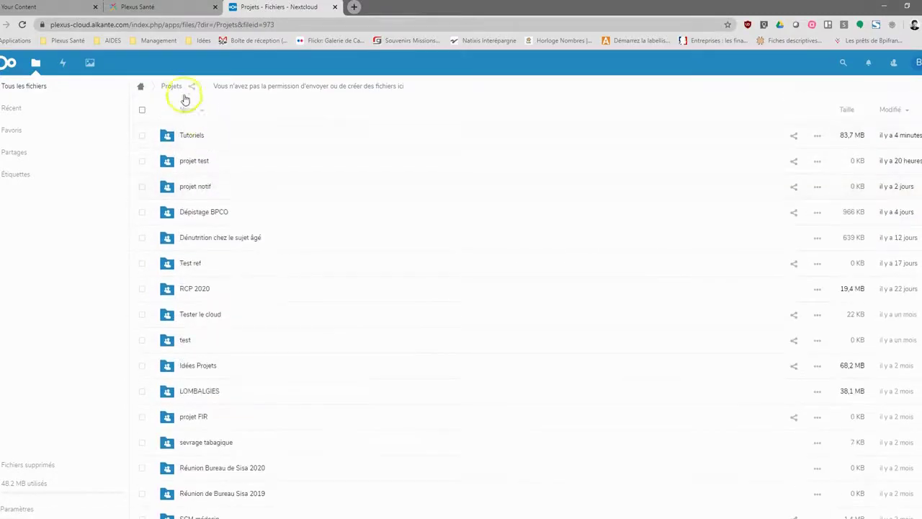
{"action": "left_click", "coordinate": [142, 87]}
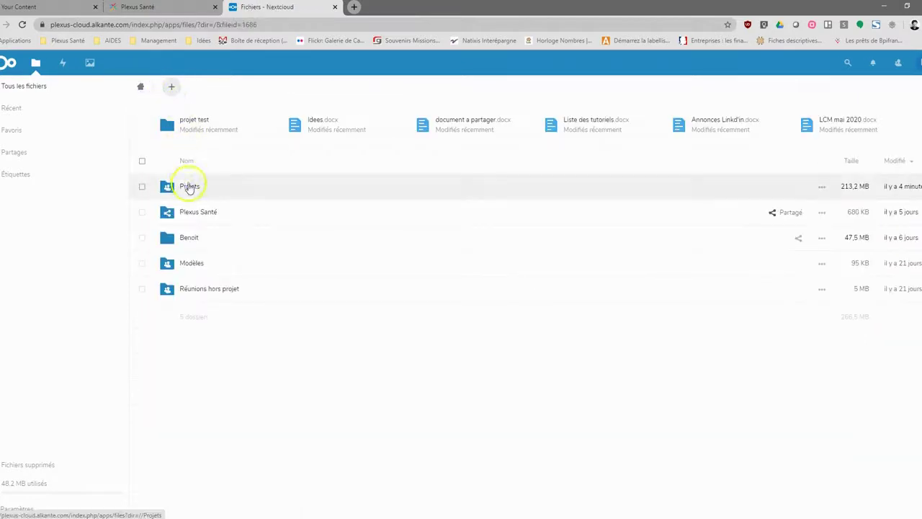
{"action": "left_click", "coordinate": [188, 186]}
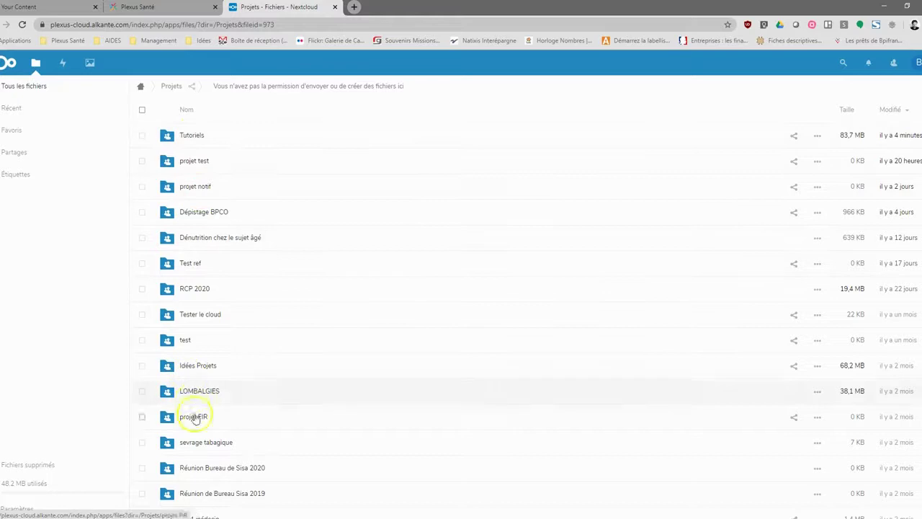
{"action": "left_click", "coordinate": [141, 86]}
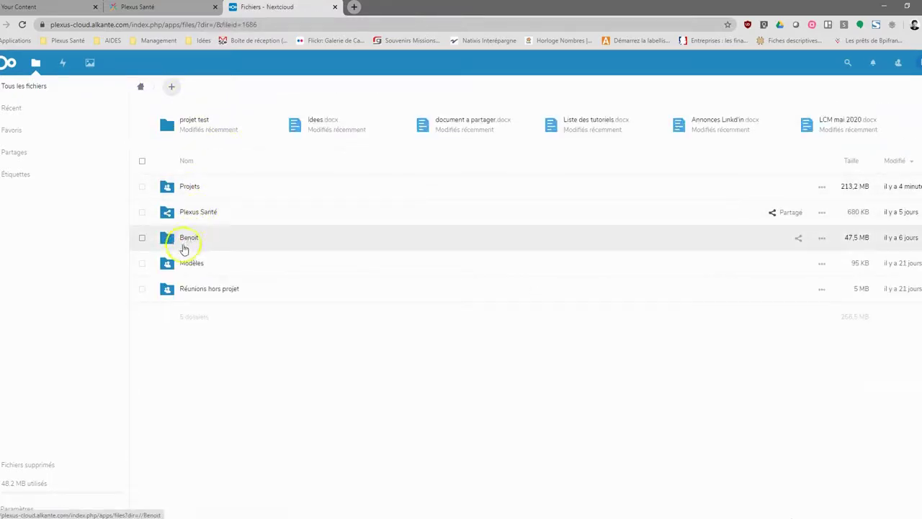
Step: Review the upload and creation options available in the root folder, and open the personal folder
{"action": "left_click", "coordinate": [172, 87]}
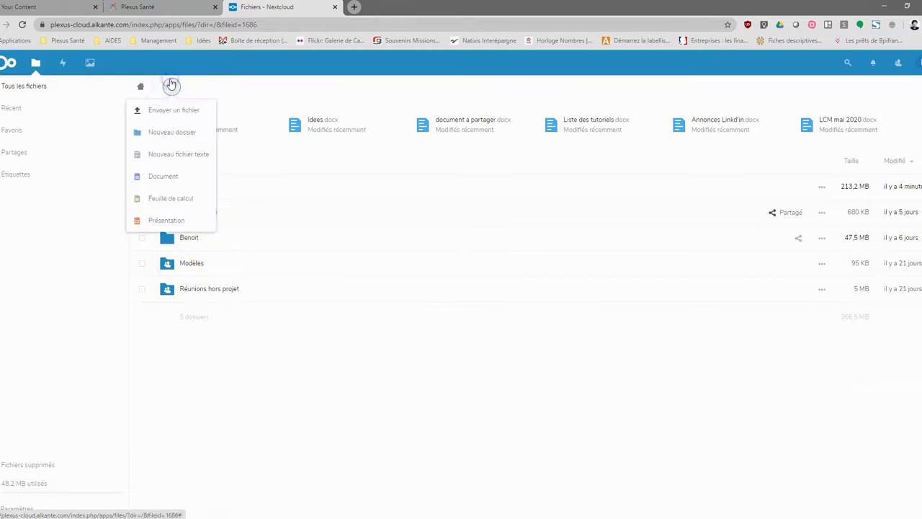
{"action": "left_click", "coordinate": [209, 368]}
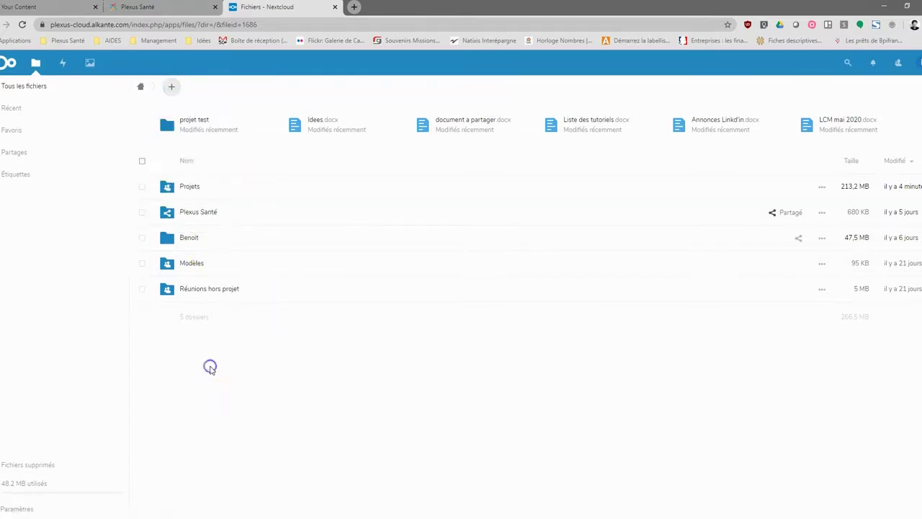
{"action": "left_click", "coordinate": [187, 239]}
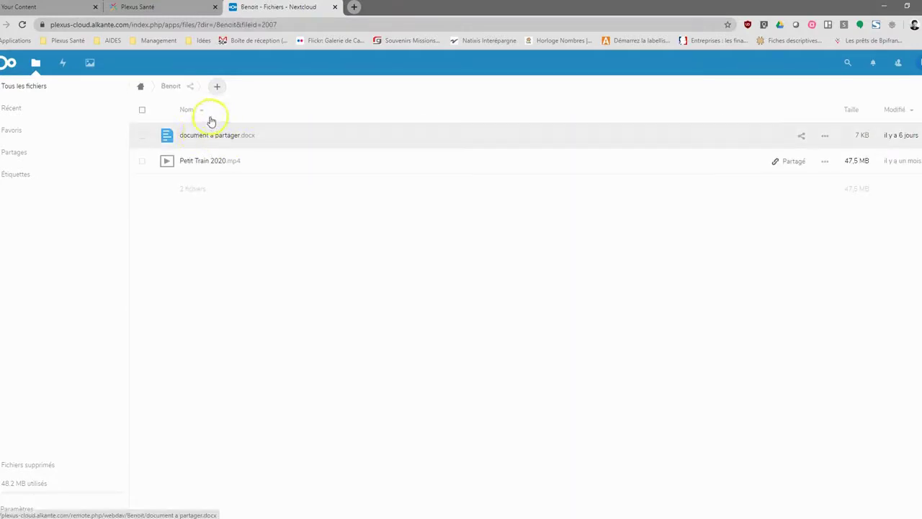
Step: Create a share link for document a partager.docx, review its permission options, and copy the link
{"action": "left_click", "coordinate": [805, 137]}
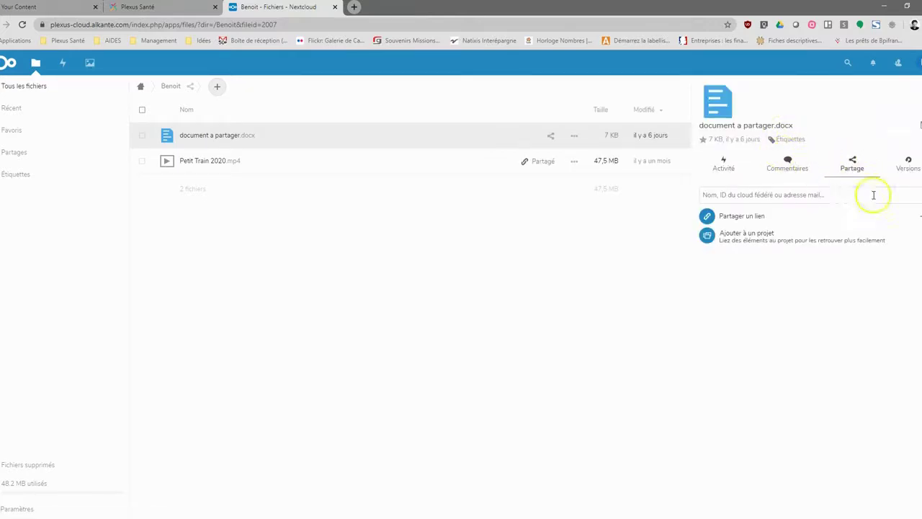
{"action": "left_click", "coordinate": [920, 215]}
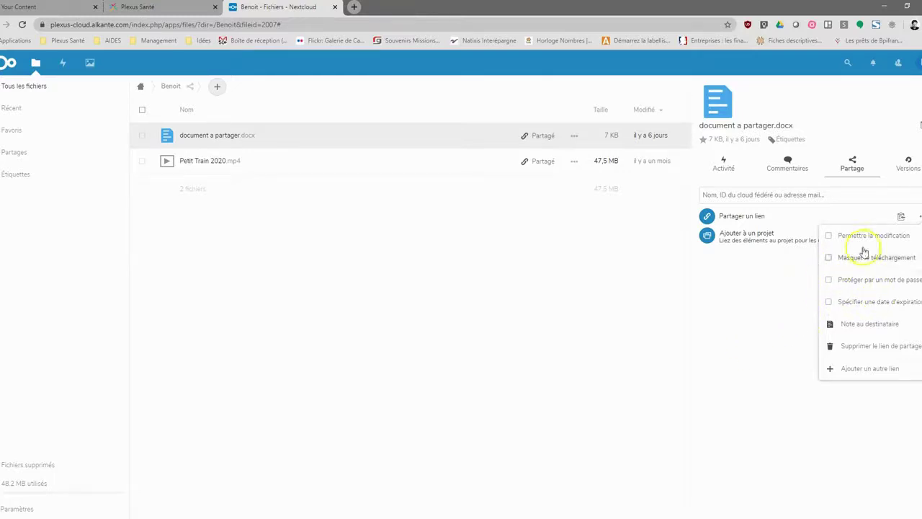
{"action": "left_click", "coordinate": [762, 303]}
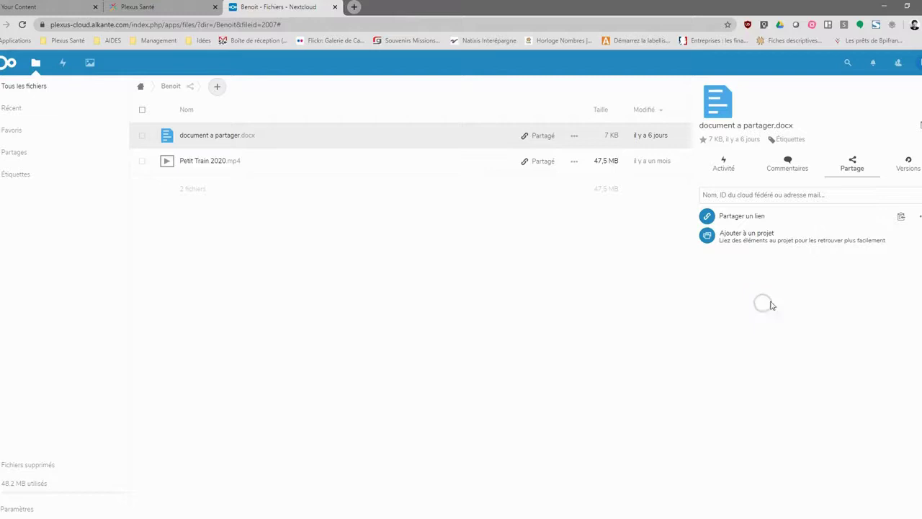
{"action": "left_click", "coordinate": [900, 218]}
{"action": "left_click", "coordinate": [900, 217]}
Step: Open the copied share link in a new tab to view the shared file's page, and close both cloud tabs
{"action": "left_click", "coordinate": [356, 8]}
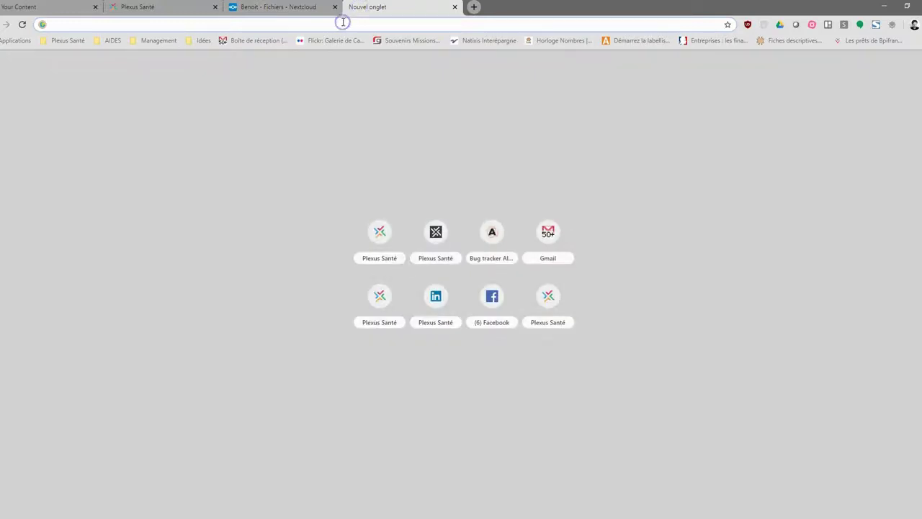
{"action": "key", "text": "ctrl+v"}
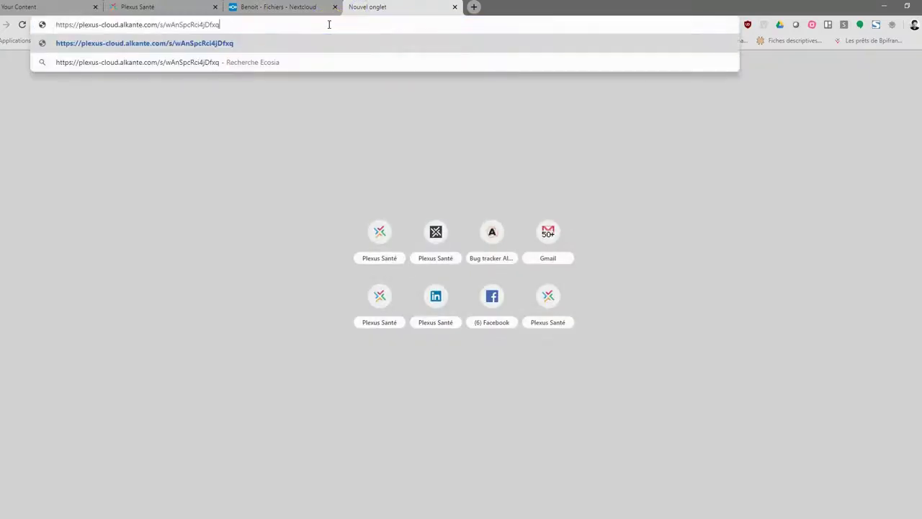
{"action": "key", "text": "Return"}
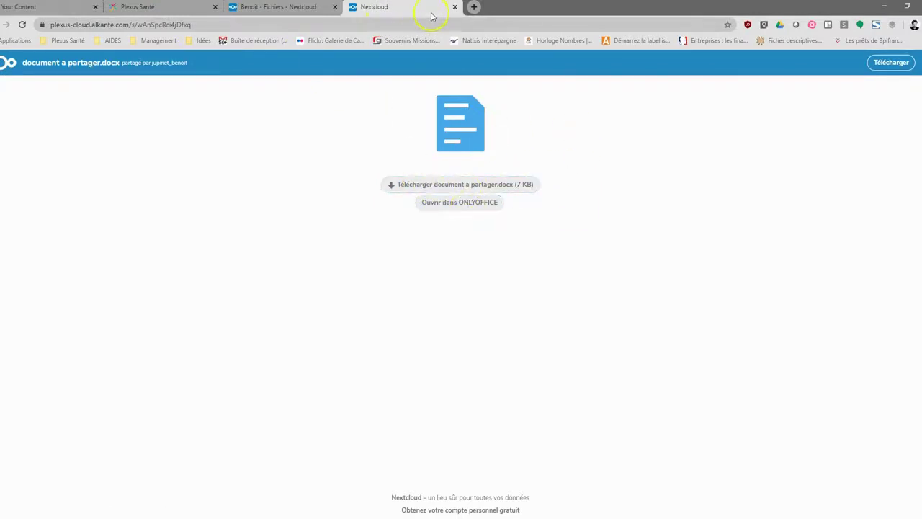
{"action": "left_click", "coordinate": [458, 8]}
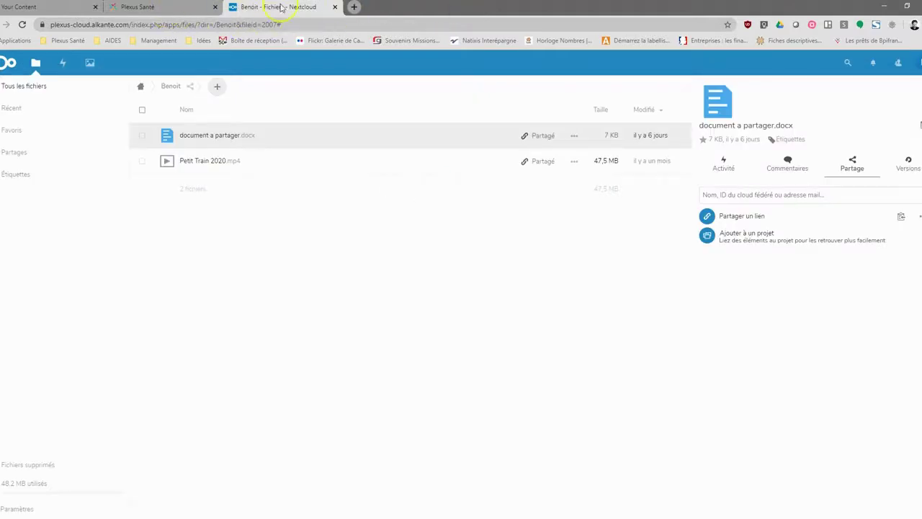
{"action": "left_click", "coordinate": [336, 7]}
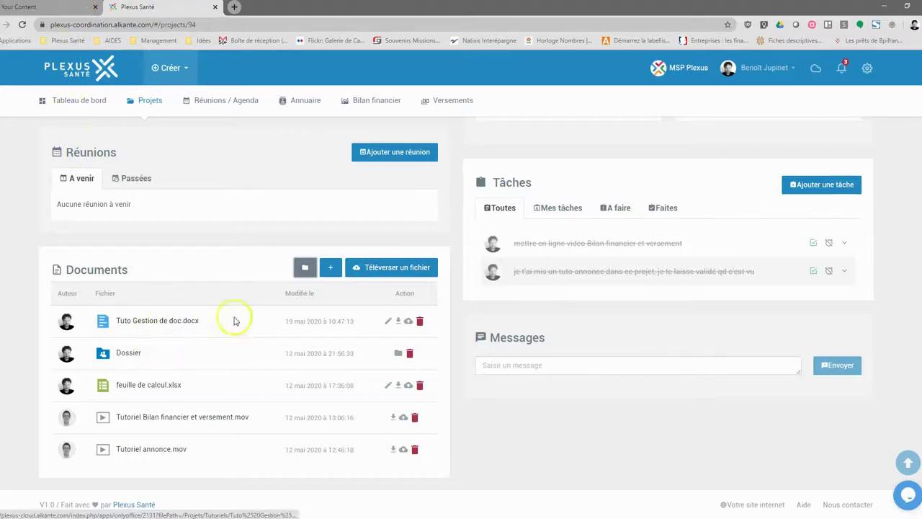
Step: Arrange the two users' browser windows side by side and open Tuto Gestion de doc.docx in both
{"action": "left_click_drag", "start_coordinate": [372, 9], "coordinate": [921, 144]}
{"action": "left_click", "coordinate": [337, 239]}
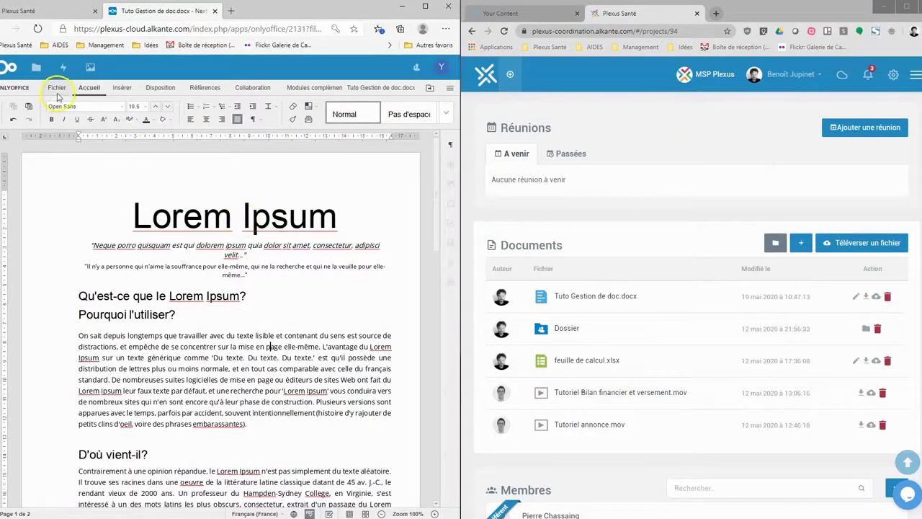
{"action": "left_click", "coordinate": [41, 11]}
{"action": "left_click", "coordinate": [216, 10]}
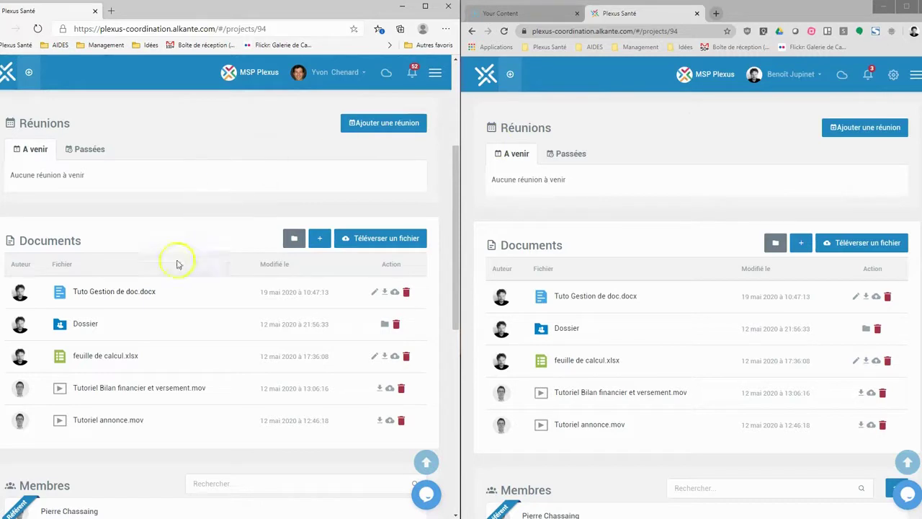
{"action": "left_click", "coordinate": [117, 292]}
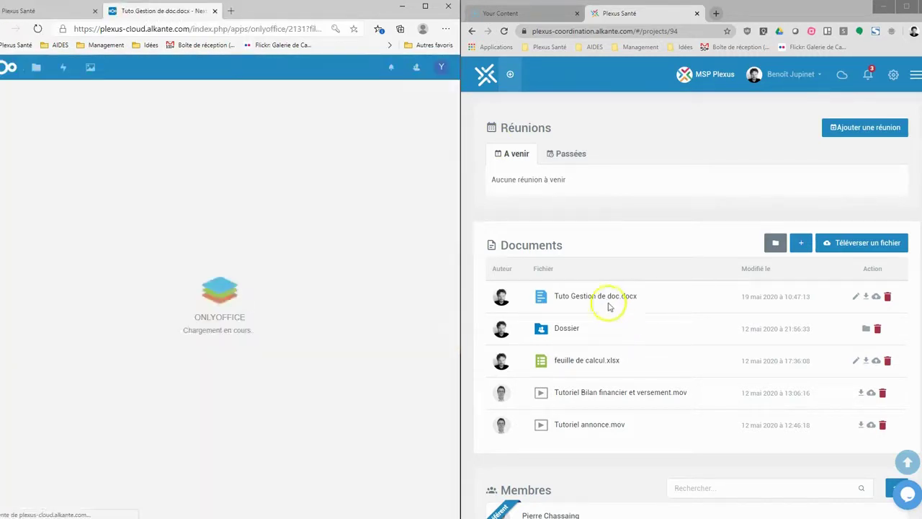
{"action": "left_click", "coordinate": [606, 296]}
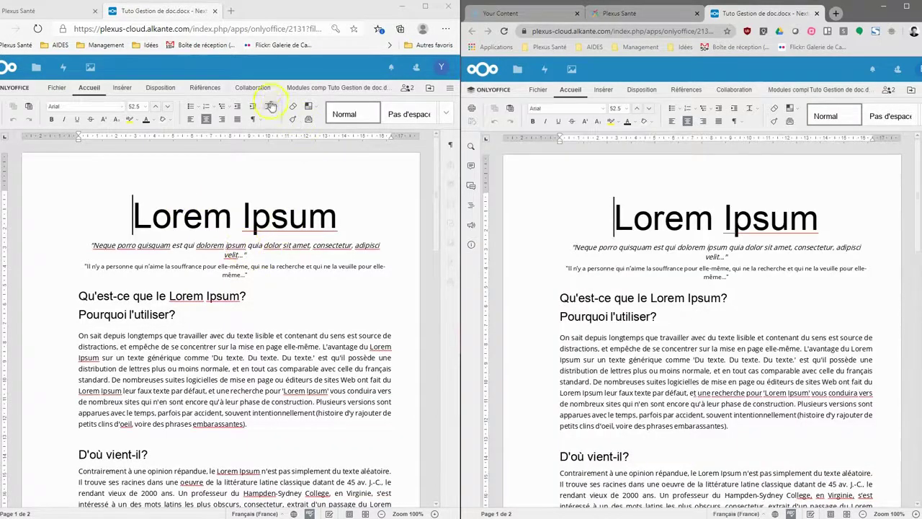
Step: Review the Rapide and Strict co-editing modes in the first user's document and select Rapide
{"action": "left_click", "coordinate": [253, 88]}
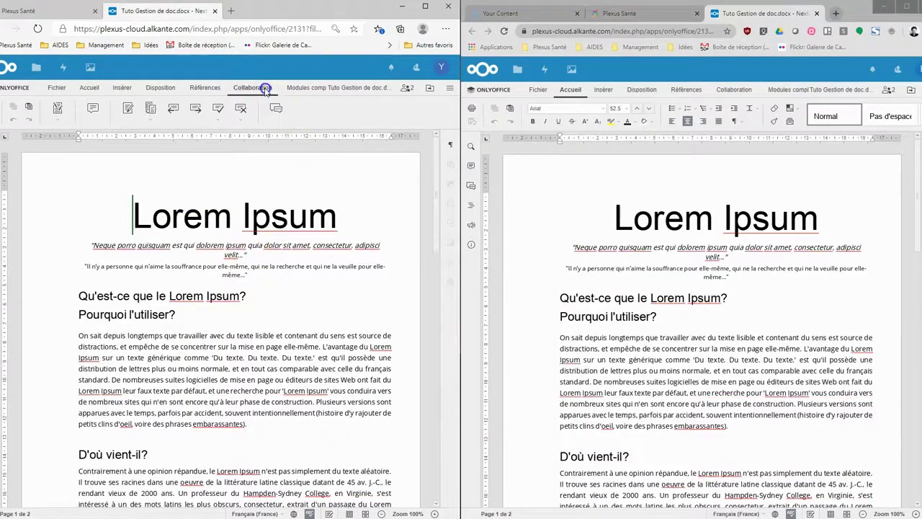
{"action": "left_click", "coordinate": [57, 109]}
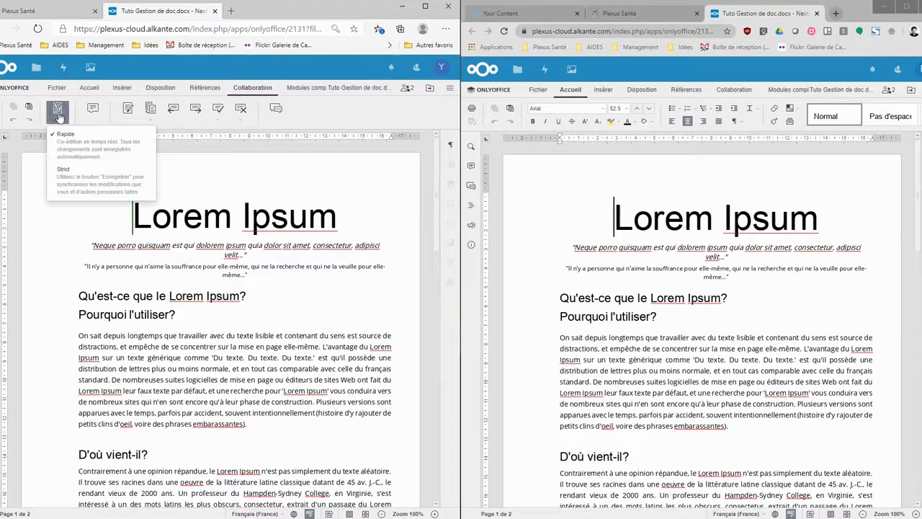
{"action": "left_click", "coordinate": [60, 136]}
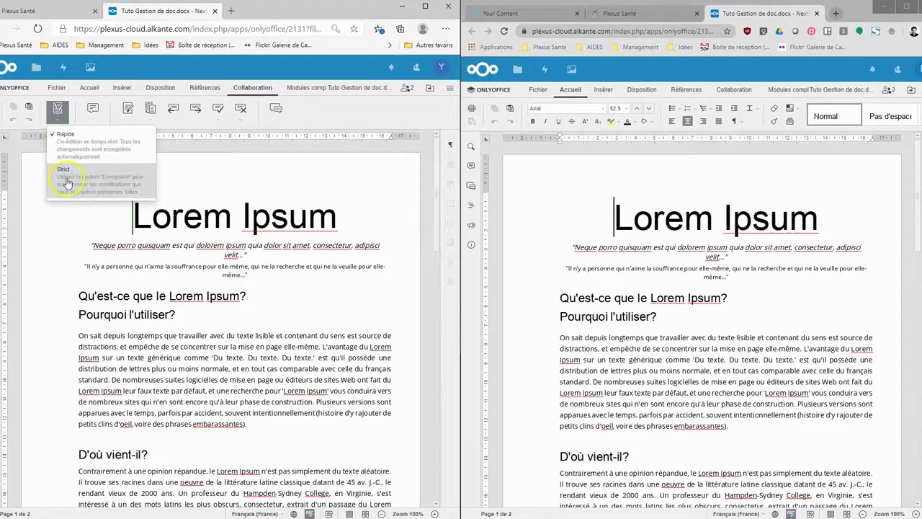
{"action": "left_click", "coordinate": [85, 137]}
{"action": "left_click", "coordinate": [200, 315]}
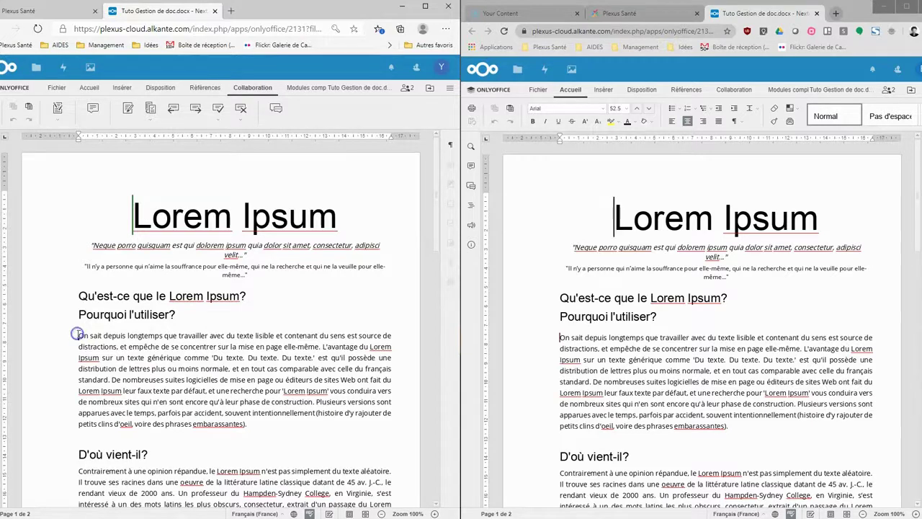
Step: Replace "On sait depuis longtemps que travailler" with "edite" under "Pourquoi l'utiliser?" in the first user's document
{"action": "left_click_drag", "start_coordinate": [80, 335], "coordinate": [198, 336]}
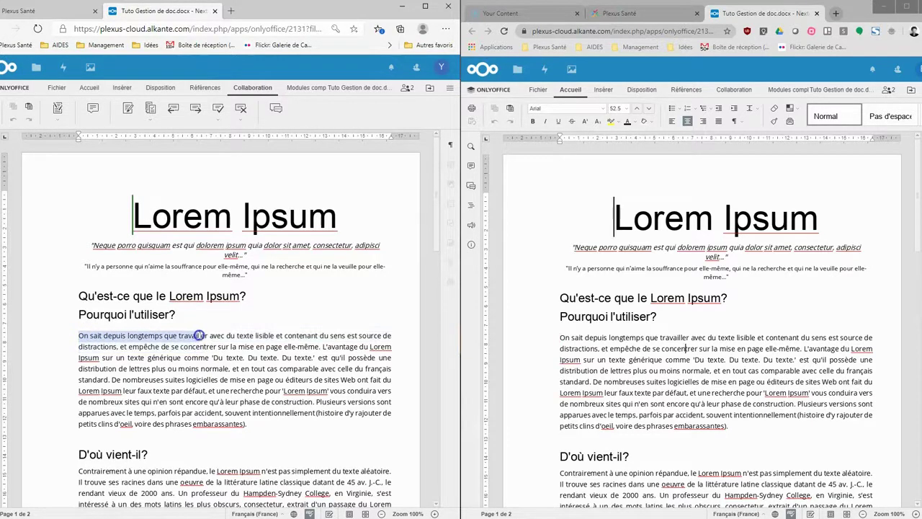
{"action": "key", "text": "BackSpace"}
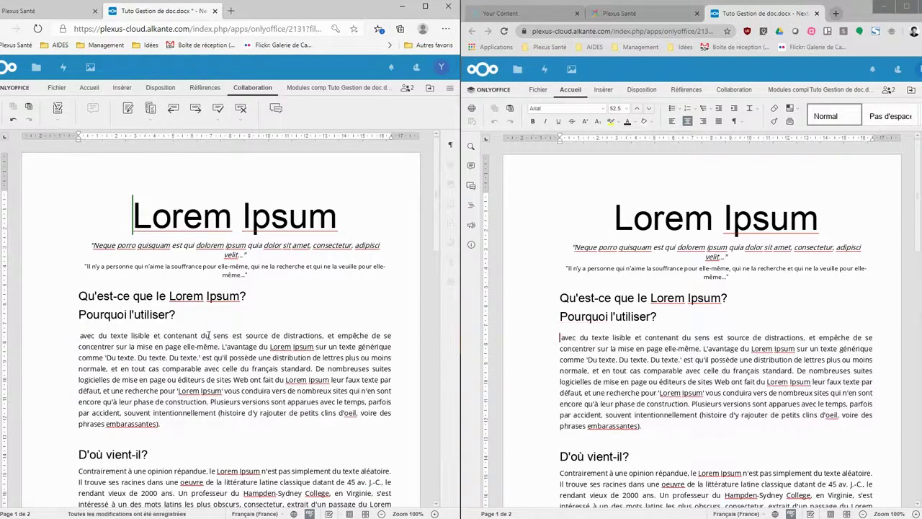
{"action": "type", "text": "edite"}
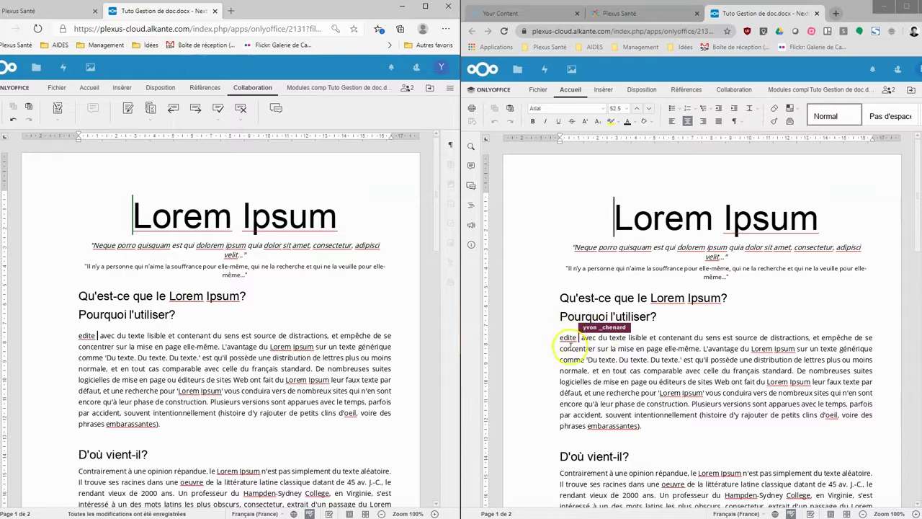
Step: Highlight the heading "D'où vient-il?" in yellow in the second user's document and check it in the first user's window
{"action": "left_click_drag", "start_coordinate": [633, 456], "coordinate": [560, 456]}
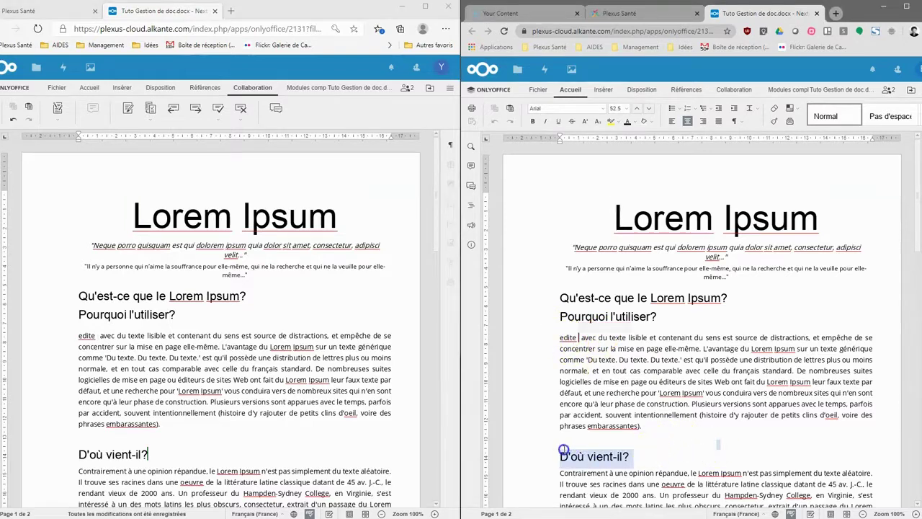
{"action": "left_click", "coordinate": [611, 123]}
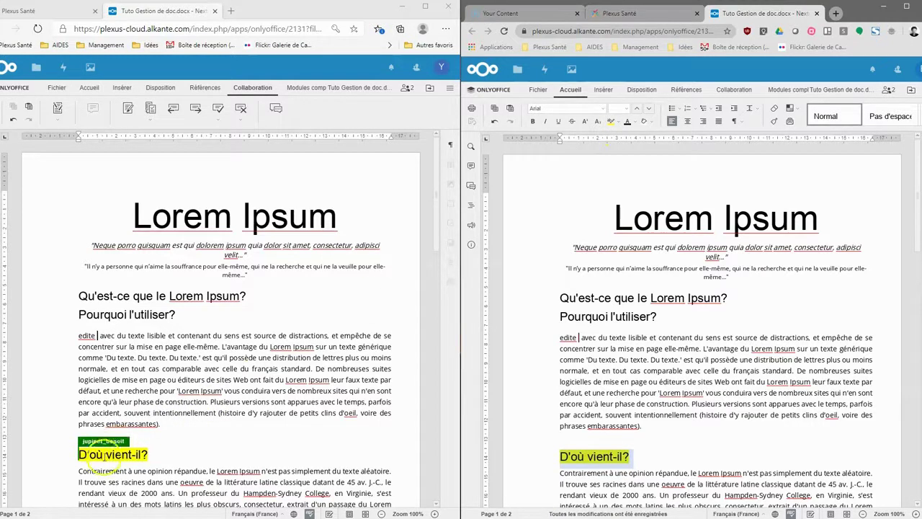
{"action": "left_click", "coordinate": [147, 454]}
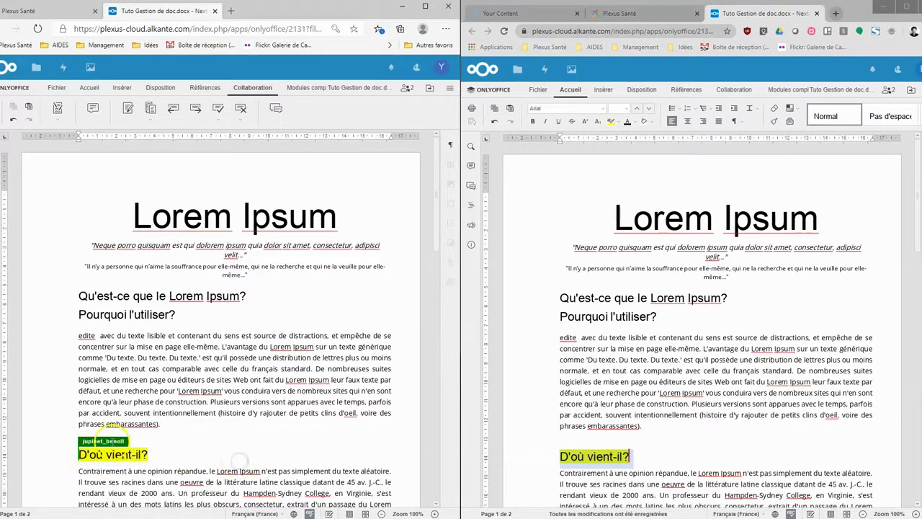
Step: Compare the co-edited passages in both windows and look through the rest of the document in the first user's window
{"action": "scroll", "coordinate": [175, 426], "scroll_direction": "down", "scroll_amount": 3}
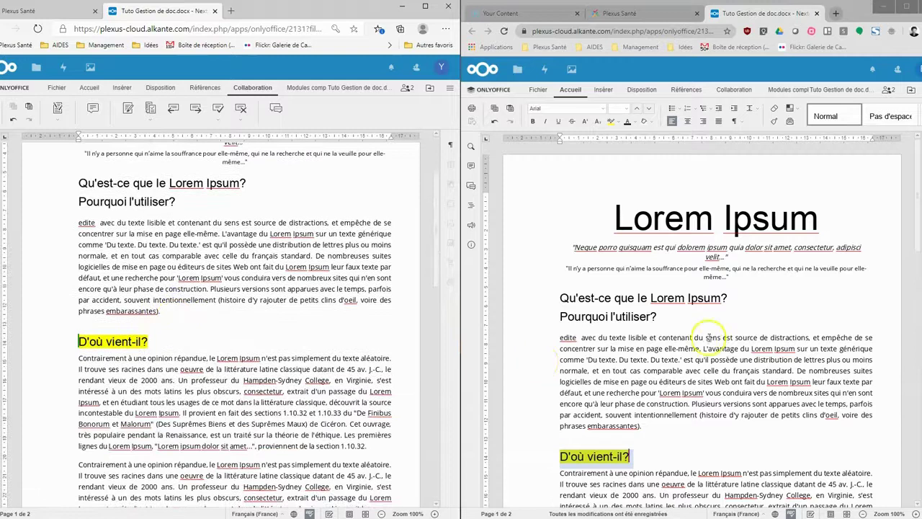
{"action": "scroll", "coordinate": [710, 337], "scroll_direction": "down", "scroll_amount": 3}
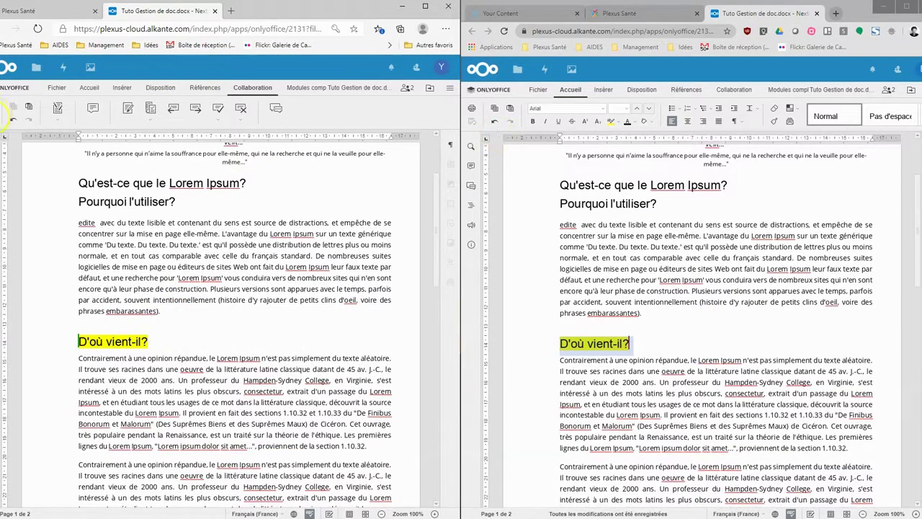
{"action": "left_click", "coordinate": [178, 332]}
{"action": "left_click", "coordinate": [676, 382]}
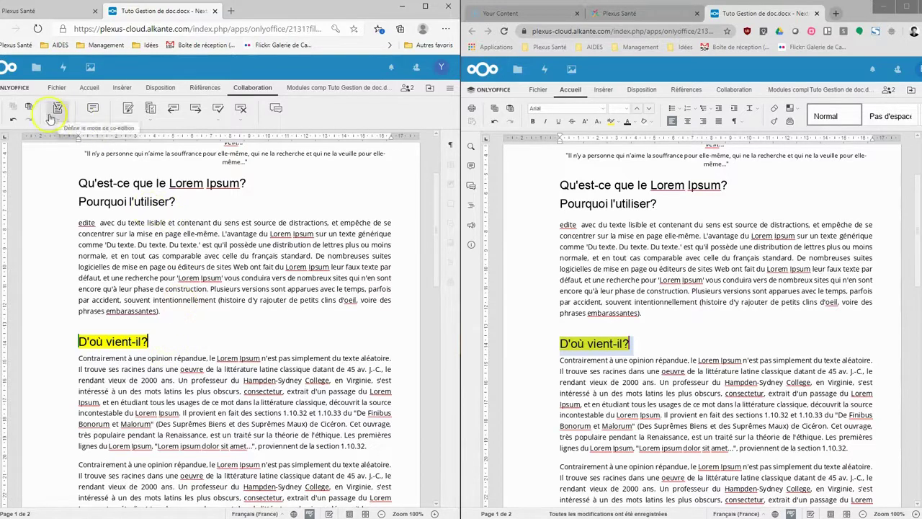
{"action": "scroll", "coordinate": [285, 204], "scroll_direction": "down", "scroll_amount": 5}
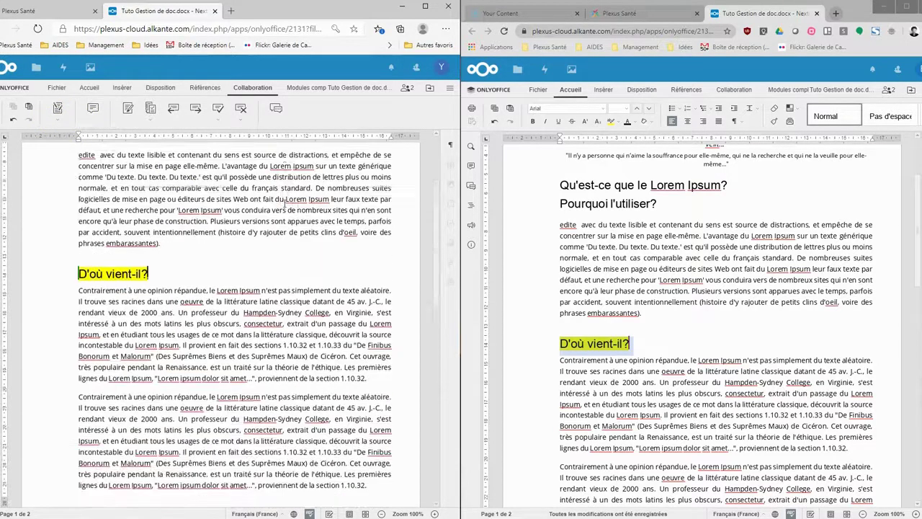
{"action": "scroll", "coordinate": [334, 229], "scroll_direction": "down", "scroll_amount": 4}
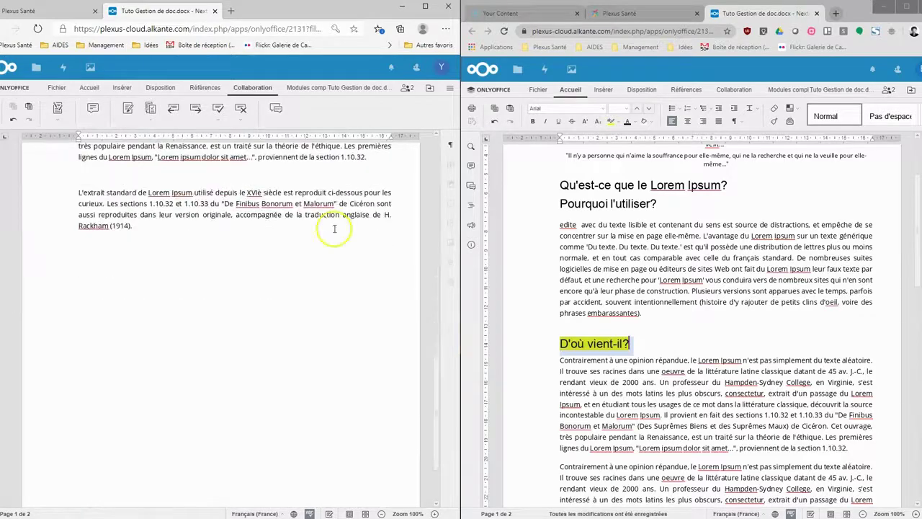
Step: Look through both pages of the document in the first and second users' windows to compare their content
{"action": "left_click_drag", "start_coordinate": [435, 403], "coordinate": [423, 301]}
{"action": "scroll", "coordinate": [913, 291], "scroll_direction": "down", "scroll_amount": 10}
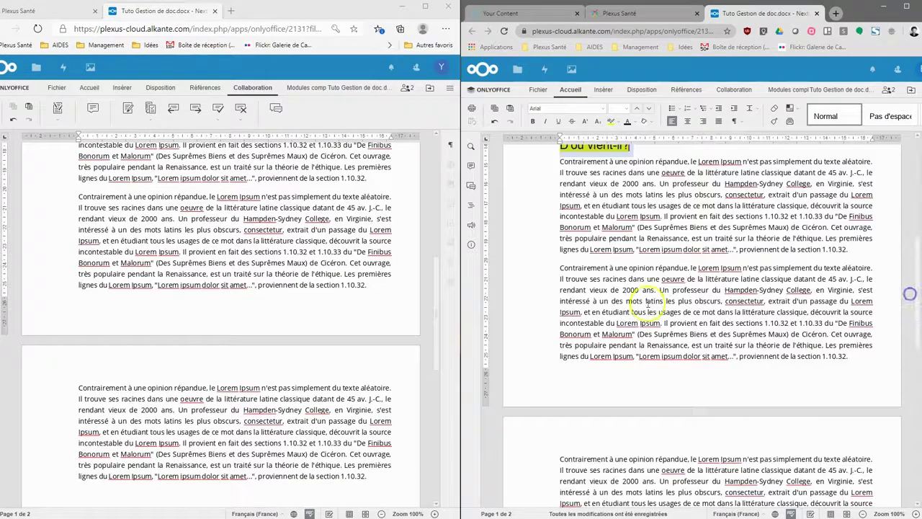
{"action": "scroll", "coordinate": [590, 338], "scroll_direction": "down", "scroll_amount": 8}
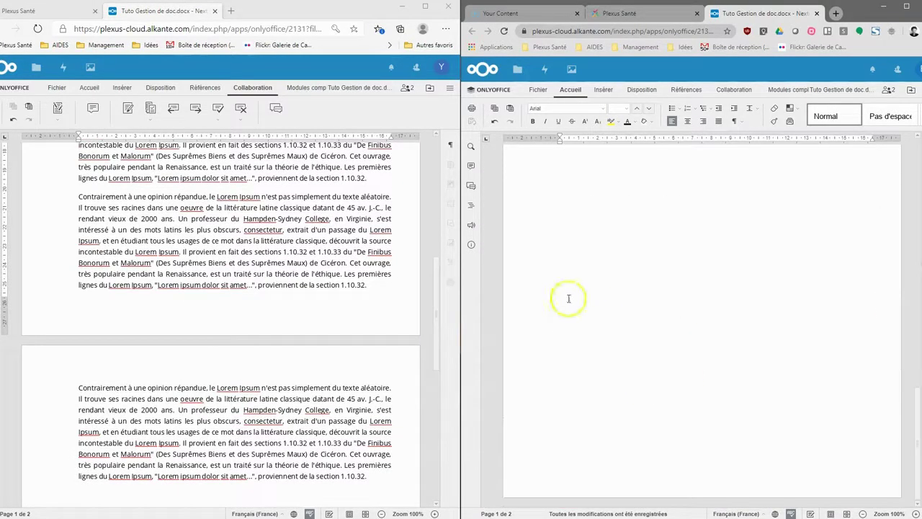
{"action": "scroll", "coordinate": [298, 279], "scroll_direction": "up", "scroll_amount": 15}
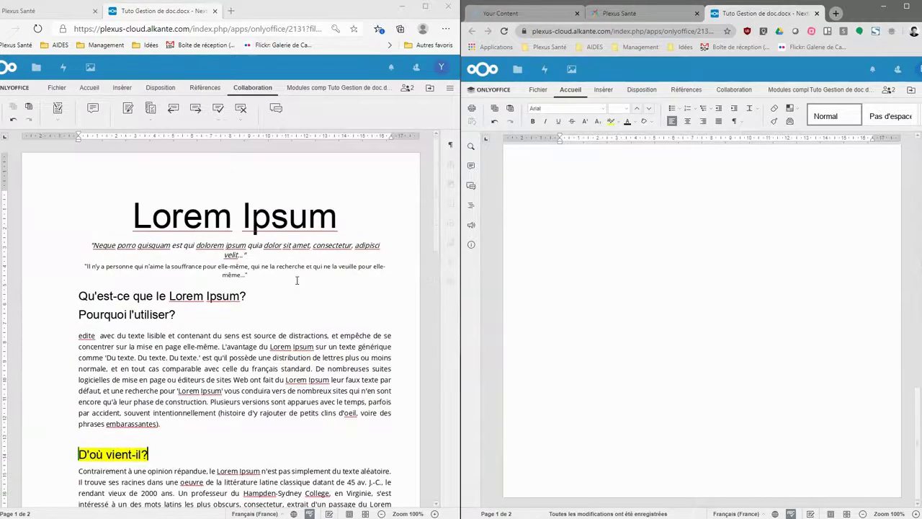
{"action": "scroll", "coordinate": [297, 280], "scroll_direction": "down", "scroll_amount": 5}
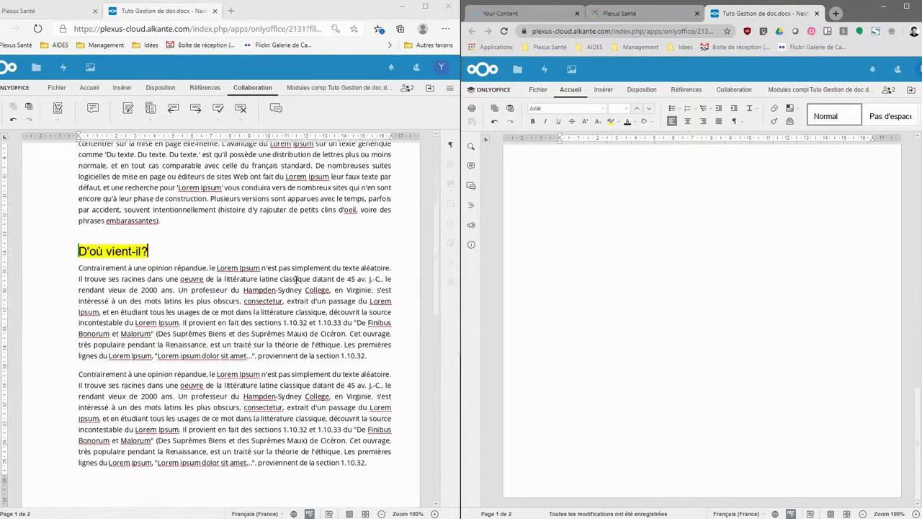
{"action": "left_click", "coordinate": [187, 250]}
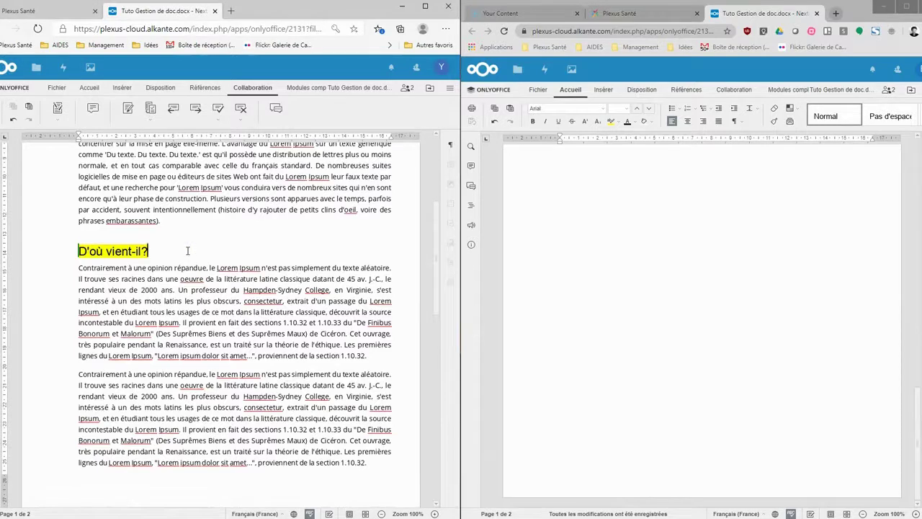
{"action": "scroll", "coordinate": [700, 260], "scroll_direction": "up", "scroll_amount": 3}
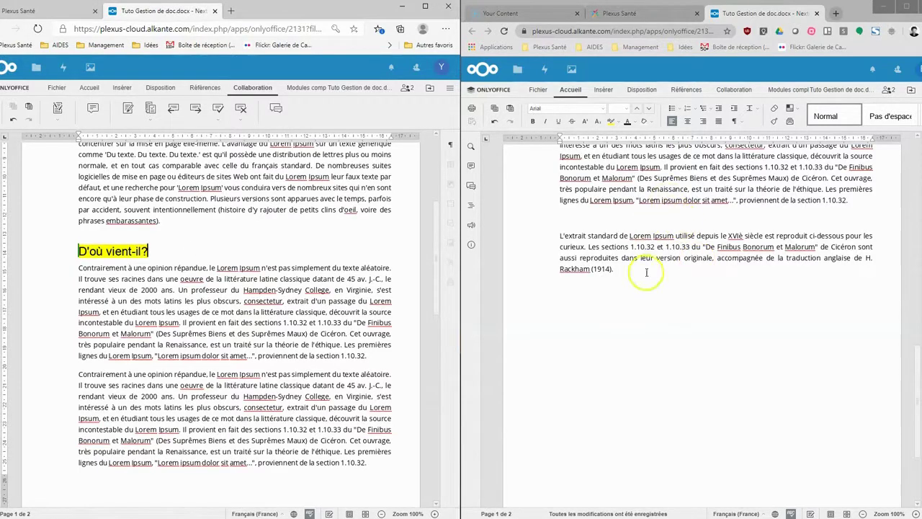
{"action": "scroll", "coordinate": [675, 391], "scroll_direction": "down", "scroll_amount": 3}
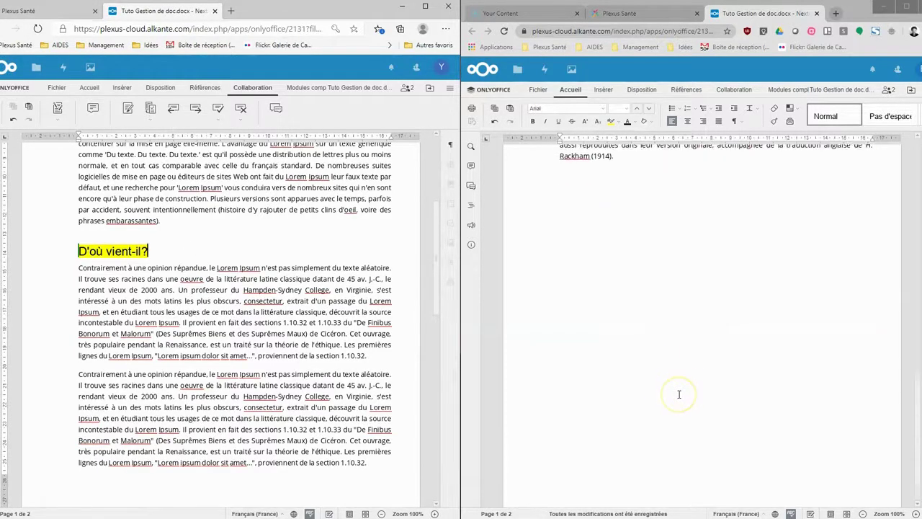
{"action": "scroll", "coordinate": [679, 395], "scroll_direction": "down", "scroll_amount": 1}
Step: Switch the first user's document to the Strict co-editing mode and return both windows to the start of the document
{"action": "left_click", "coordinate": [59, 121]}
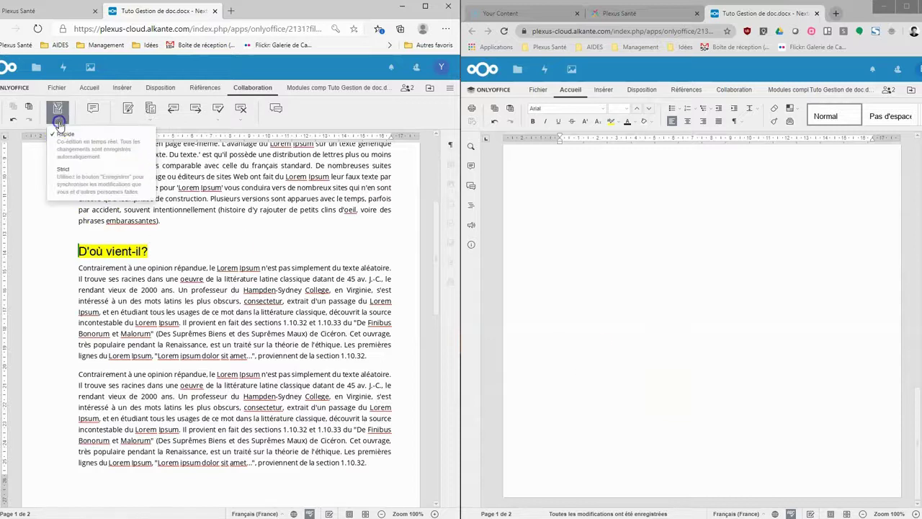
{"action": "left_click", "coordinate": [65, 173]}
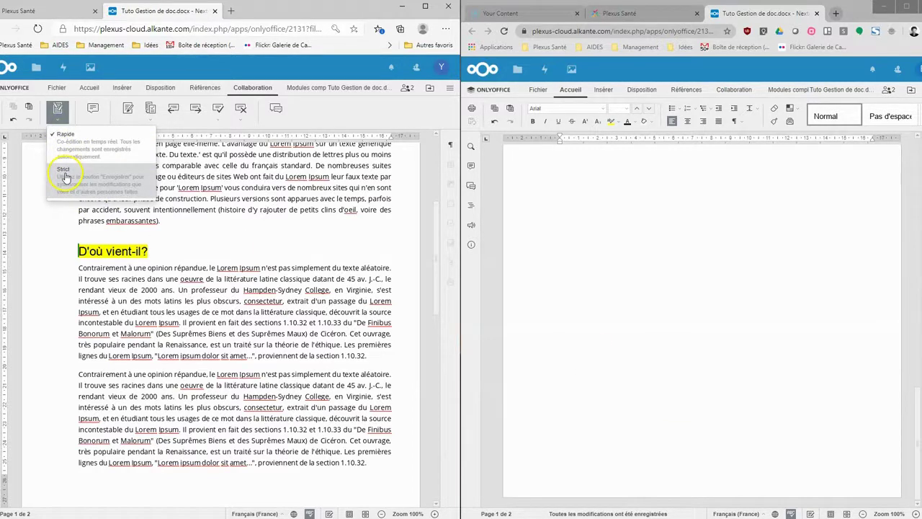
{"action": "scroll", "coordinate": [263, 247], "scroll_direction": "up", "scroll_amount": 5}
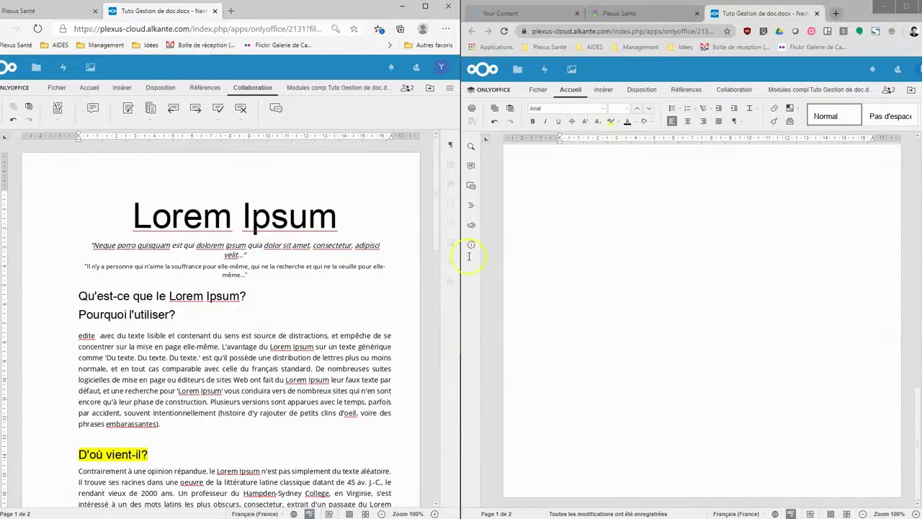
{"action": "scroll", "coordinate": [655, 253], "scroll_direction": "up", "scroll_amount": 10}
{"action": "left_click", "coordinate": [57, 109]}
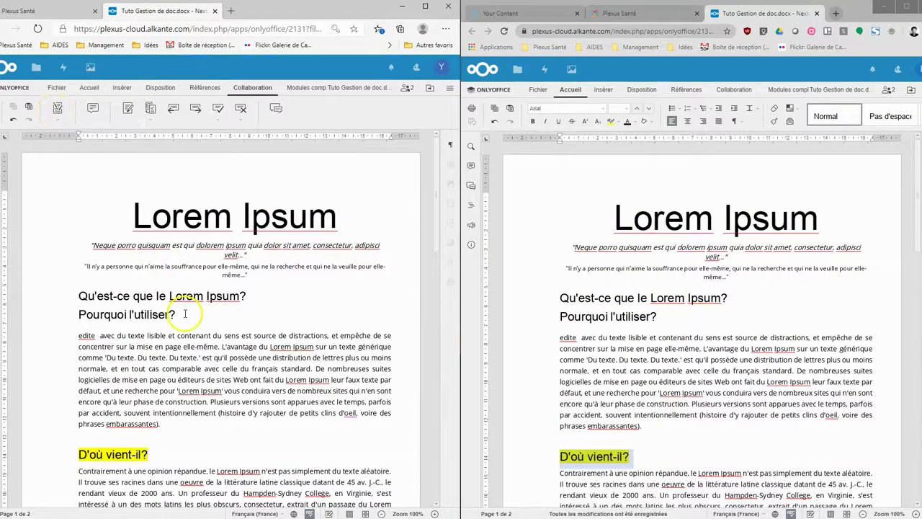
Step: Insert a blank line and the word "test" before "edite" under "Pourquoi l'utiliser?" in the first user's document
{"action": "left_click", "coordinate": [82, 335]}
{"action": "key", "text": "Return"}
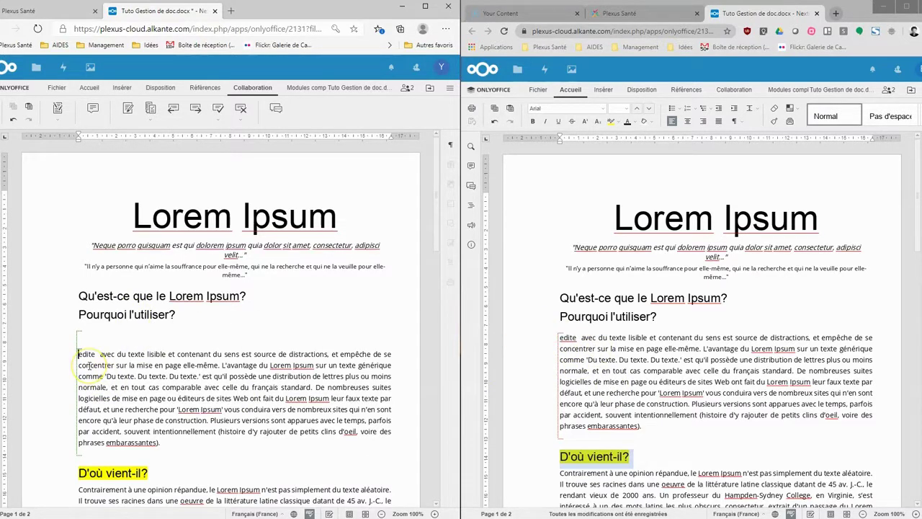
{"action": "type", "text": "tets"}
{"action": "key", "text": "BackSpace"}
{"action": "key", "text": "BackSpace"}
{"action": "type", "text": "st"}
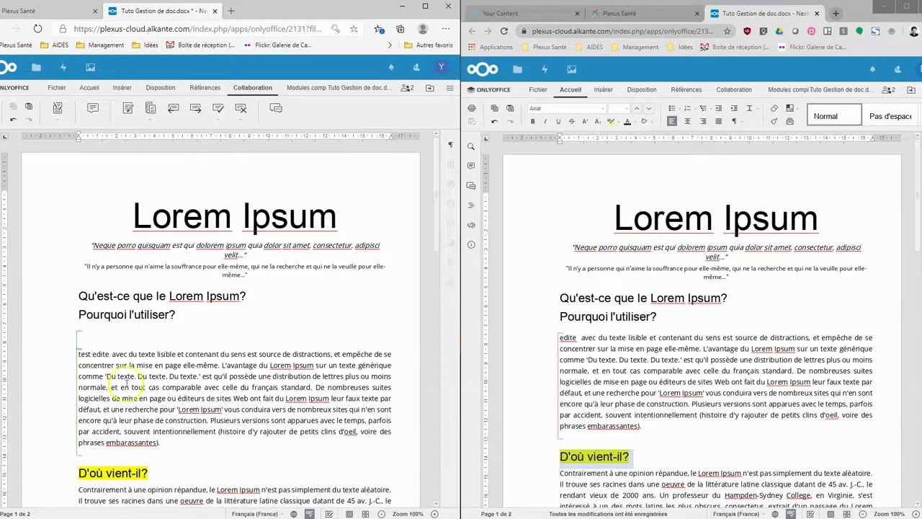
Step: Delete the passage from "normale, et en tout cas" to "souvent intentionne" and save the first user's document
{"action": "left_click_drag", "start_coordinate": [191, 432], "coordinate": [86, 384]}
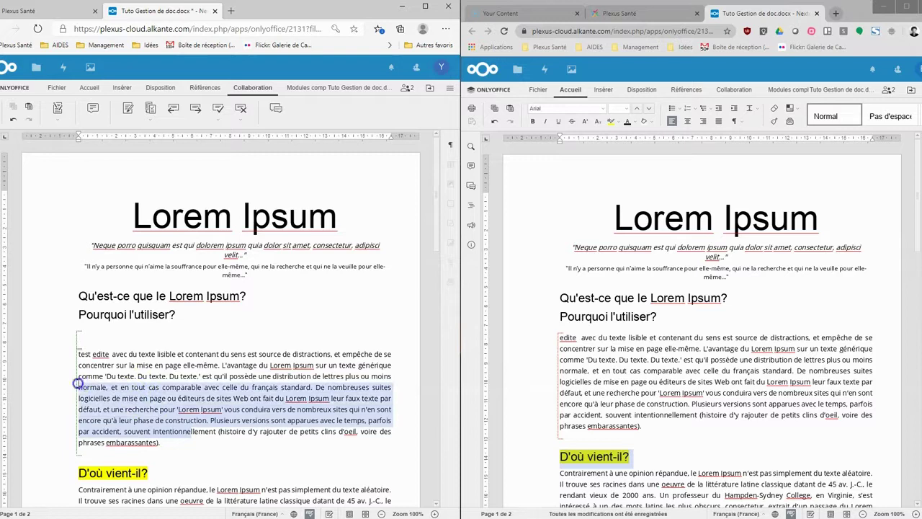
{"action": "key", "text": "BackSpace"}
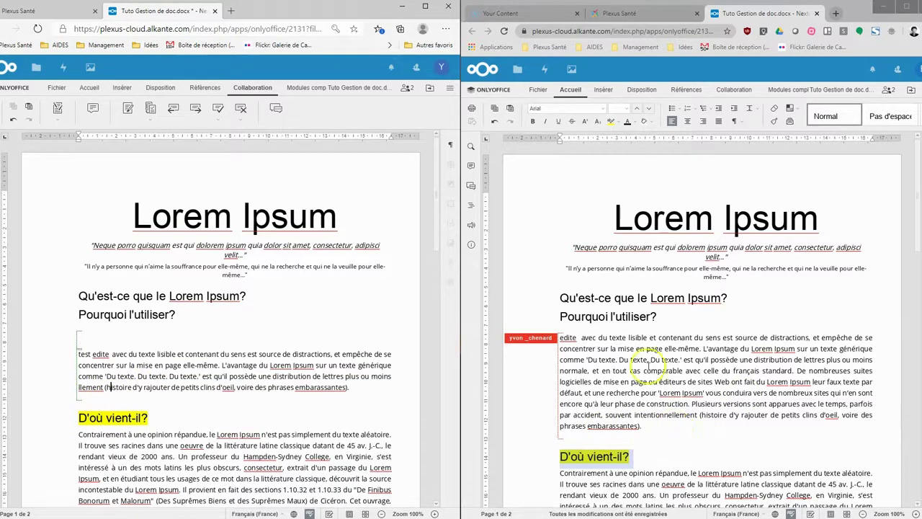
{"action": "scroll", "coordinate": [198, 367], "scroll_direction": "down", "scroll_amount": 5}
{"action": "scroll", "coordinate": [71, 194], "scroll_direction": "up", "scroll_amount": 10}
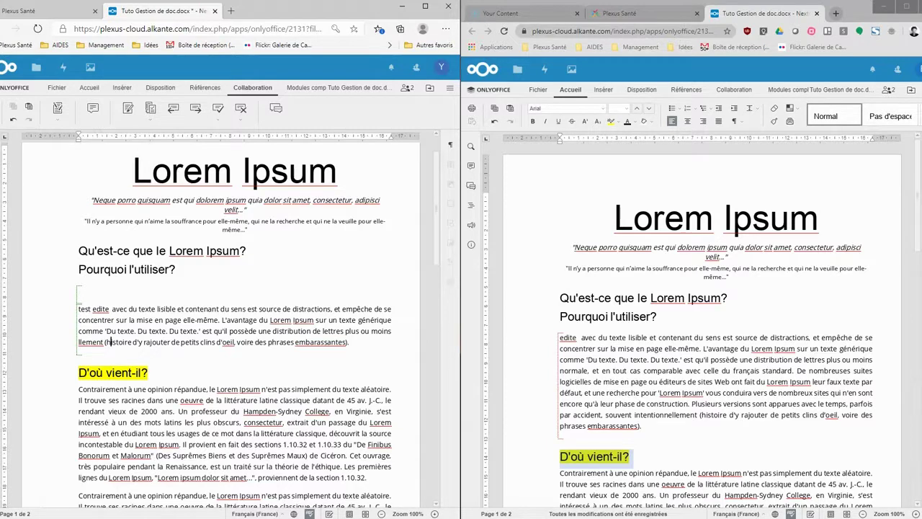
{"action": "key", "text": "ctrl+s"}
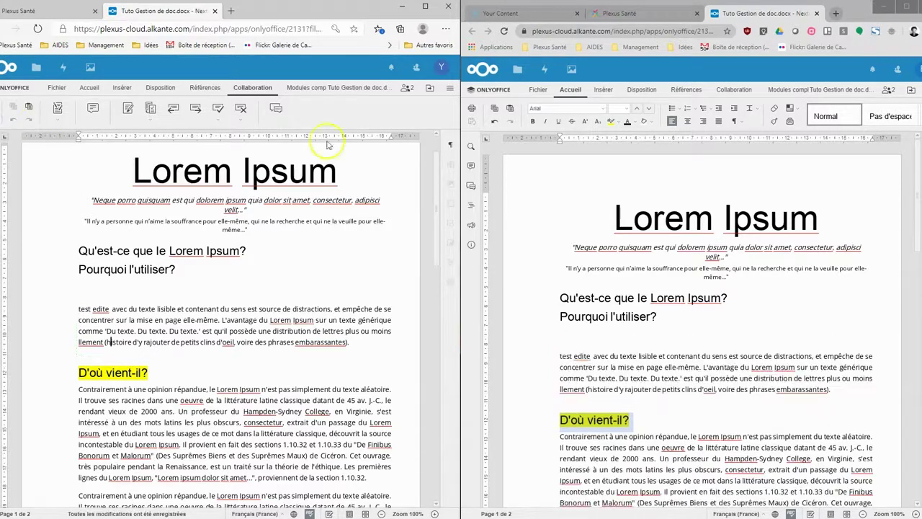
Step: Compare the saved edits in both users' windows and look through the rest of the document
{"action": "scroll", "coordinate": [694, 363], "scroll_direction": "down", "scroll_amount": 1}
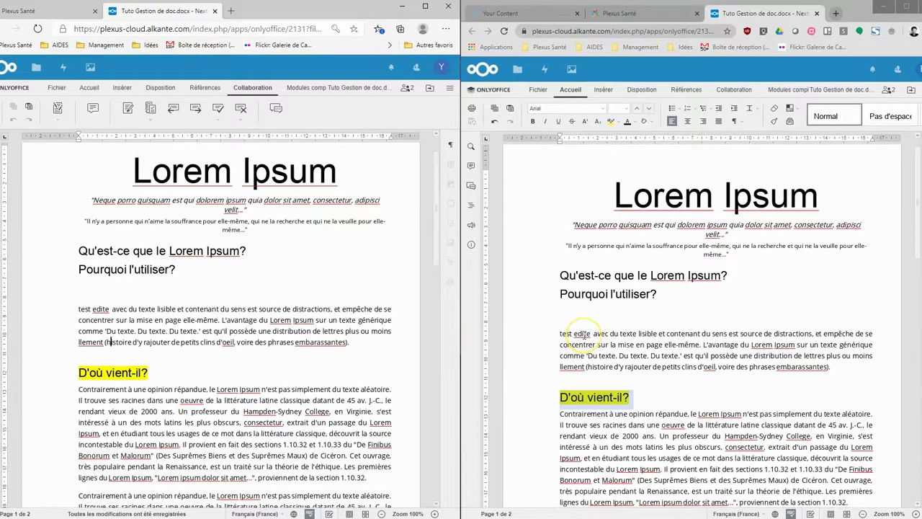
{"action": "scroll", "coordinate": [582, 333], "scroll_direction": "down", "scroll_amount": 3}
{"action": "scroll", "coordinate": [269, 320], "scroll_direction": "down", "scroll_amount": 4}
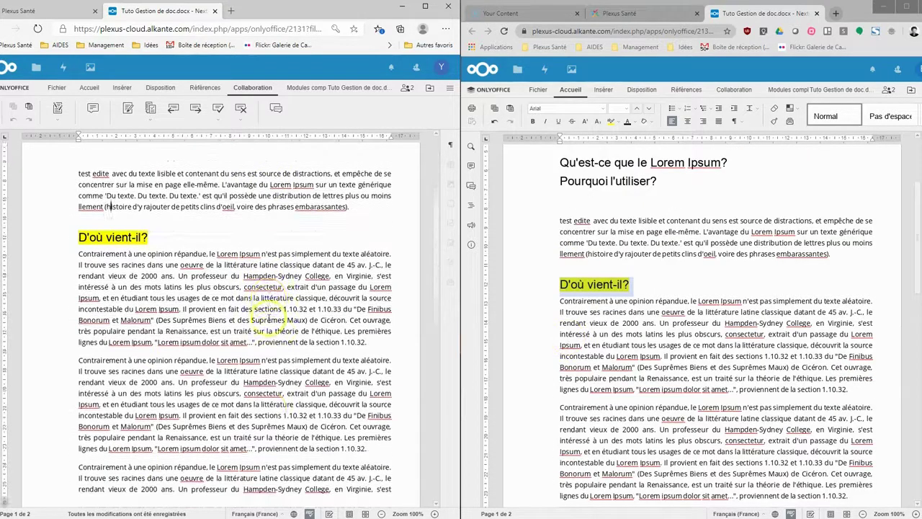
{"action": "scroll", "coordinate": [268, 317], "scroll_direction": "down", "scroll_amount": 3}
{"action": "scroll", "coordinate": [255, 291], "scroll_direction": "down", "scroll_amount": 15}
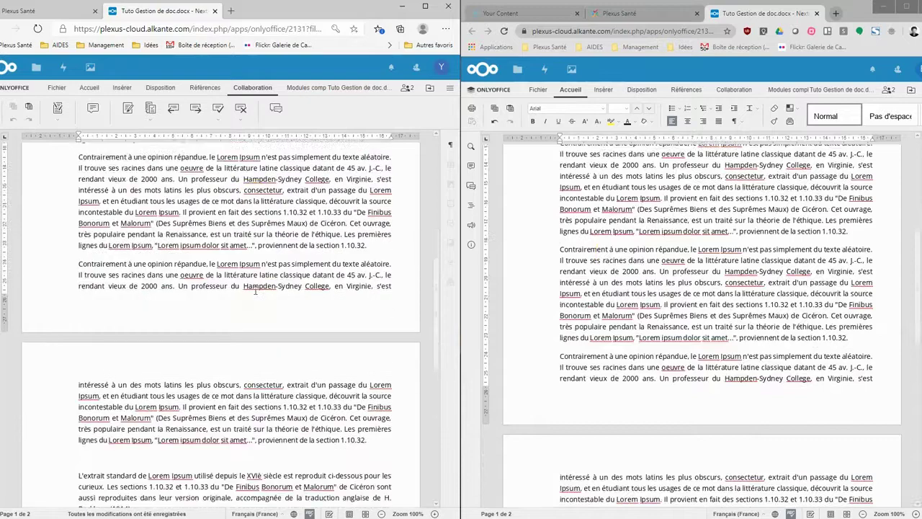
{"action": "scroll", "coordinate": [255, 290], "scroll_direction": "up", "scroll_amount": 10}
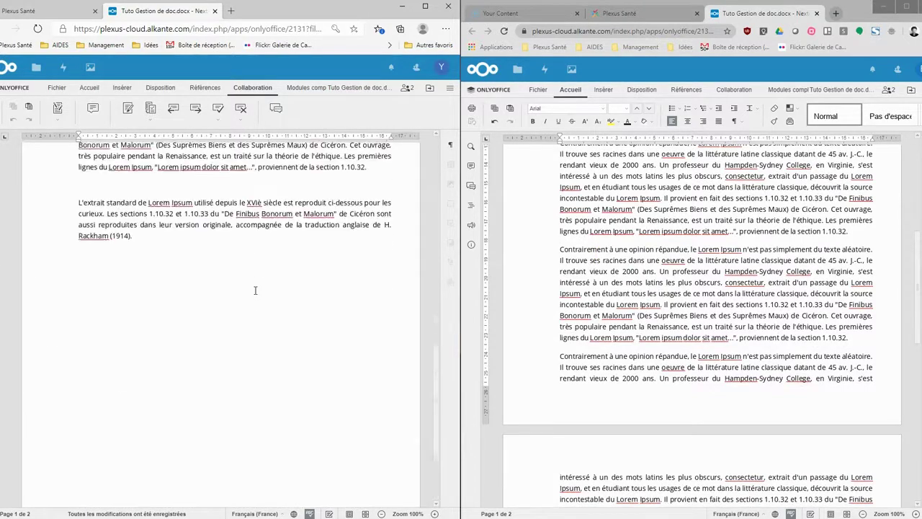
{"action": "scroll", "coordinate": [388, 334], "scroll_direction": "up", "scroll_amount": 8}
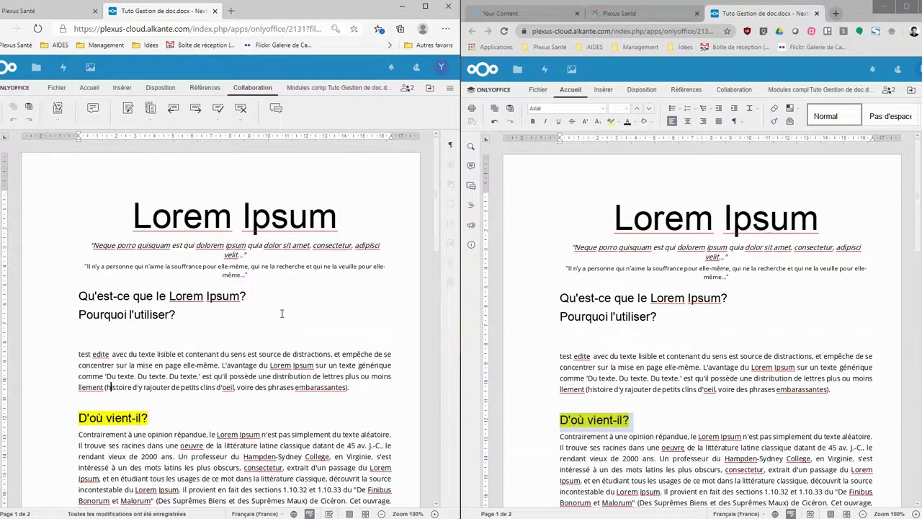
Step: Set the co-editing mode of the first user's document back to Rapide
{"action": "left_click", "coordinate": [87, 173]}
{"action": "left_click", "coordinate": [181, 319]}
{"action": "left_click", "coordinate": [55, 113]}
{"action": "left_click", "coordinate": [66, 147]}
{"action": "scroll", "coordinate": [191, 313], "scroll_direction": "down", "scroll_amount": 2}
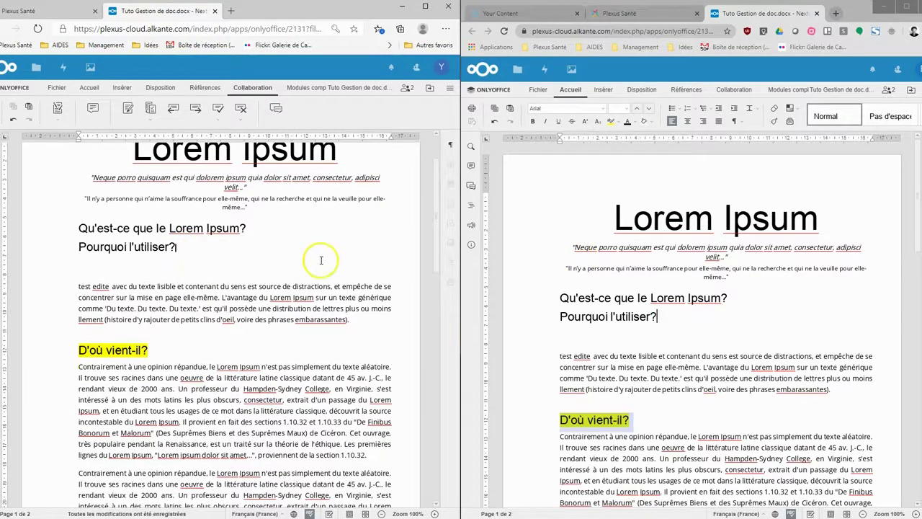
Step: Add the comment "commentaire" to the heading "Pourquoi l'utiliser?" in the first user's document
{"action": "scroll", "coordinate": [319, 257], "scroll_direction": "up", "scroll_amount": 2}
{"action": "key", "text": "shift+Home"}
{"action": "left_click", "coordinate": [93, 109]}
{"action": "left_click", "coordinate": [351, 329]}
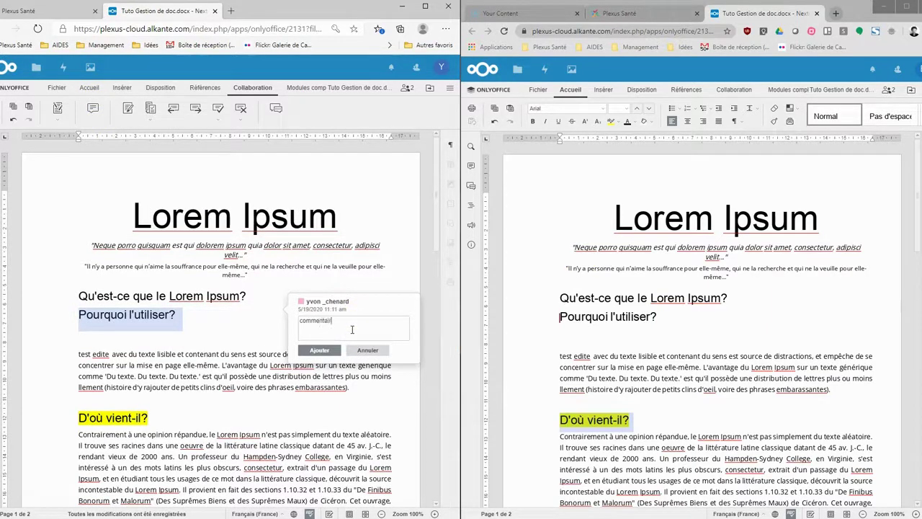
{"action": "type", "text": "commentaire"}
{"action": "left_click", "coordinate": [319, 350]}
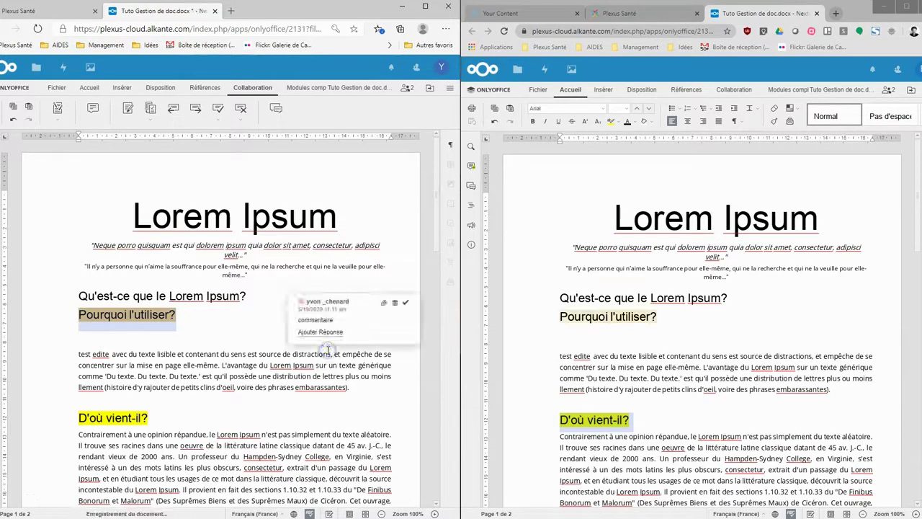
Step: View the comment on "Pourquoi l'utiliser?" in the second user's window, then close it
{"action": "left_click", "coordinate": [257, 314]}
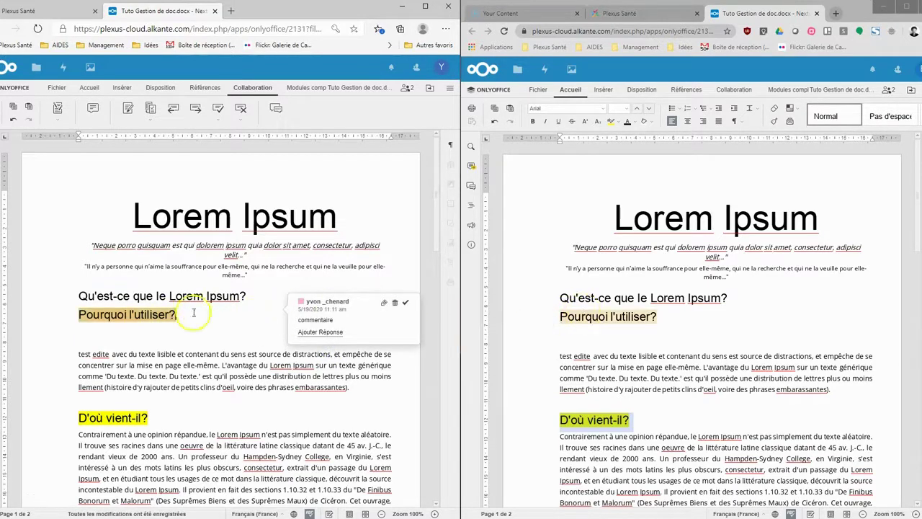
{"action": "left_click", "coordinate": [624, 322]}
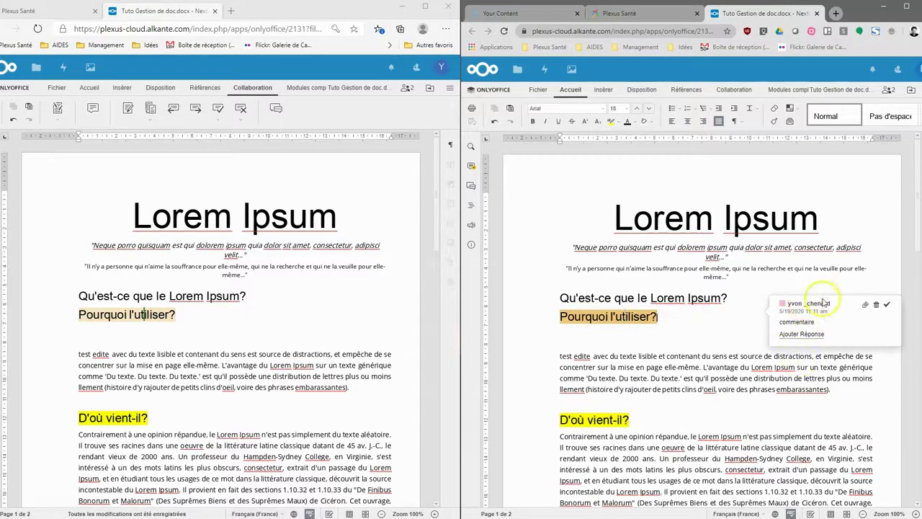
{"action": "left_click", "coordinate": [708, 314]}
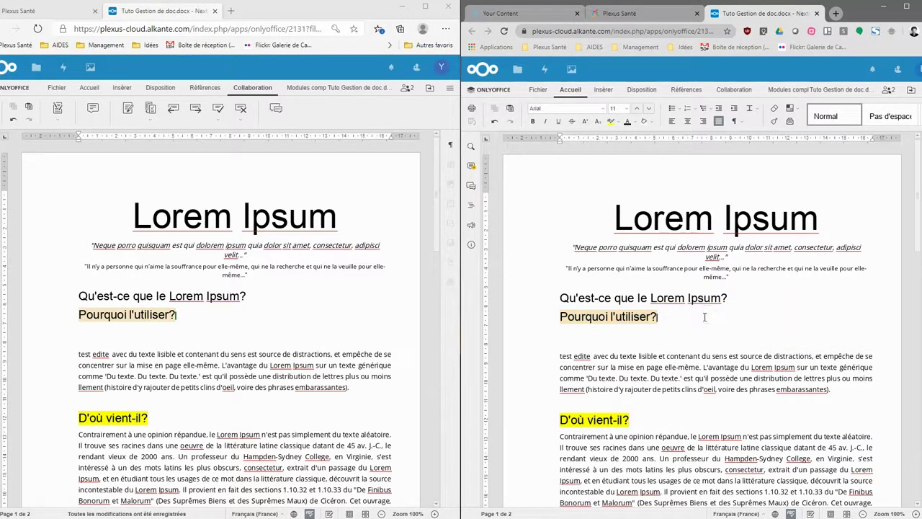
Step: Add the comment "test" to the word "Contrairement" opening the second paragraph under "D'où vient-il?" in the second user's document
{"action": "scroll", "coordinate": [705, 318], "scroll_direction": "down", "scroll_amount": 5}
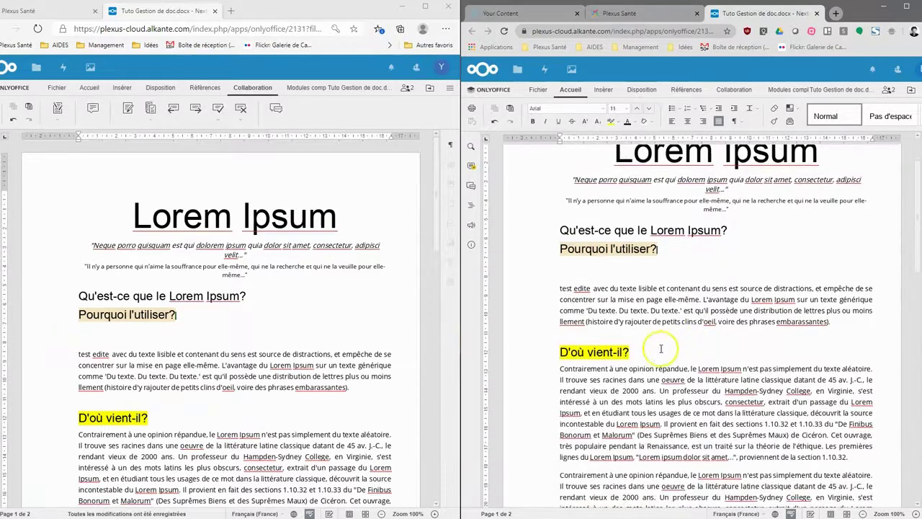
{"action": "left_click_drag", "start_coordinate": [559, 385], "coordinate": [611, 386]}
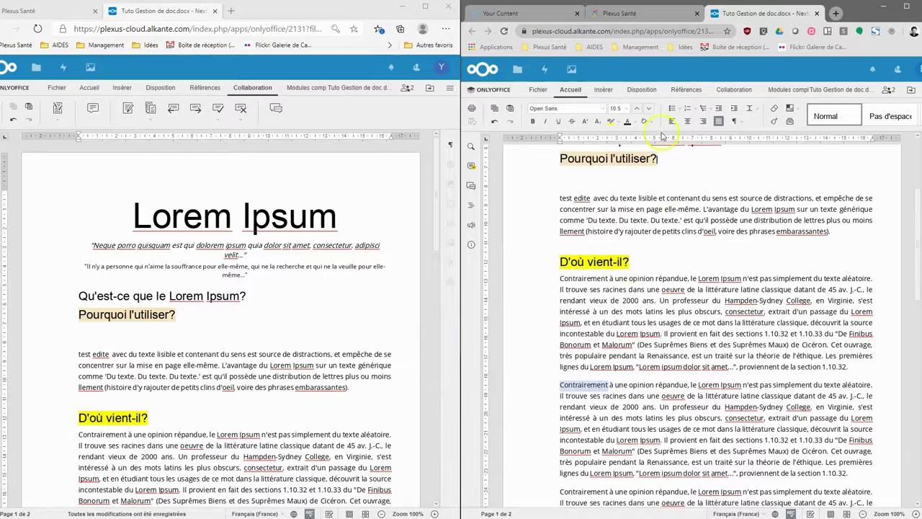
{"action": "left_click", "coordinate": [603, 91]}
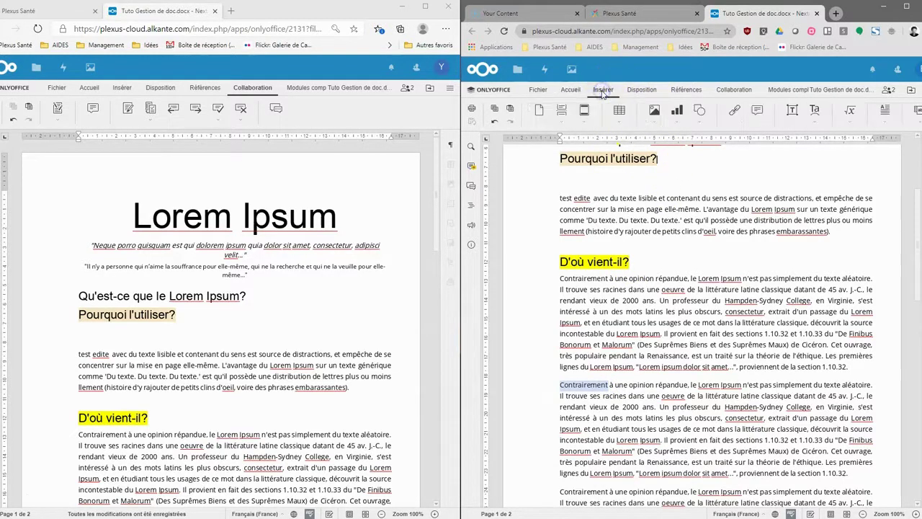
{"action": "left_click", "coordinate": [758, 110]}
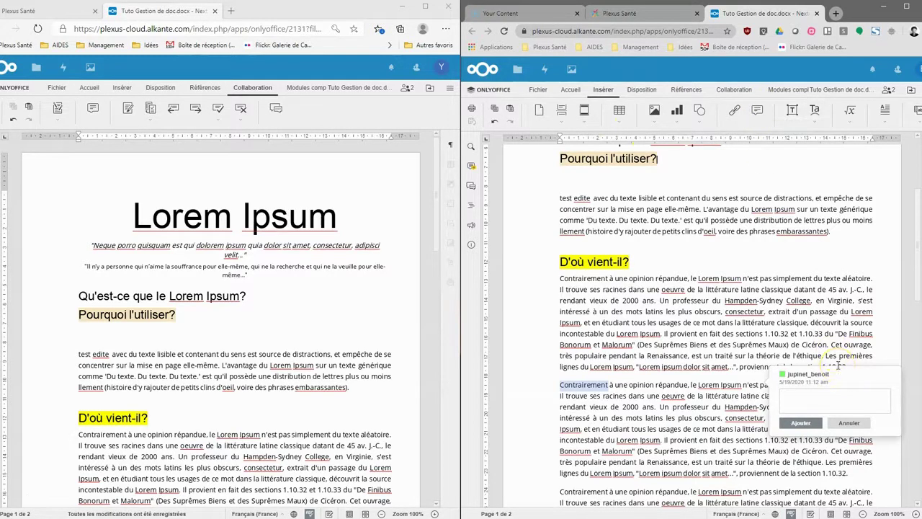
{"action": "left_click", "coordinate": [811, 428]}
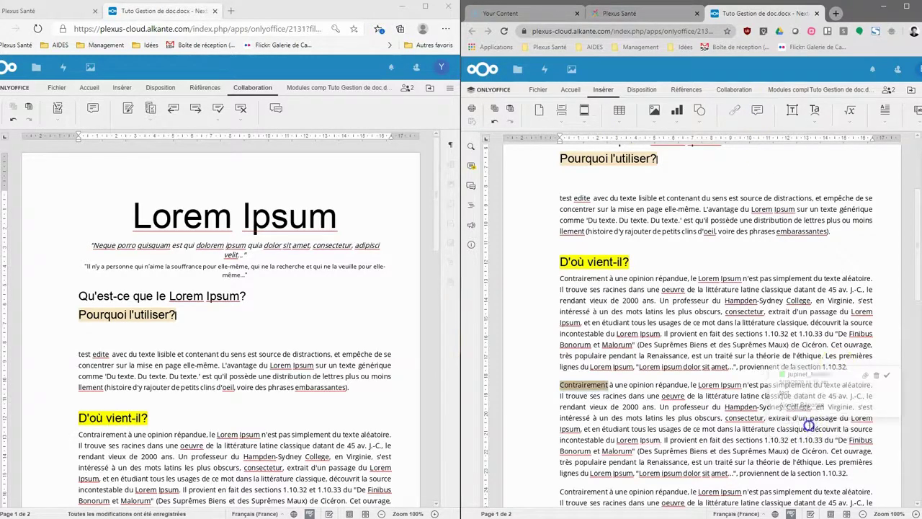
Step: Add the comment "encore un" to "Lorem Ipsum" in the second paragraph under "D'où vient-il?" in the second user's document
{"action": "left_click_drag", "start_coordinate": [742, 388], "coordinate": [701, 389]}
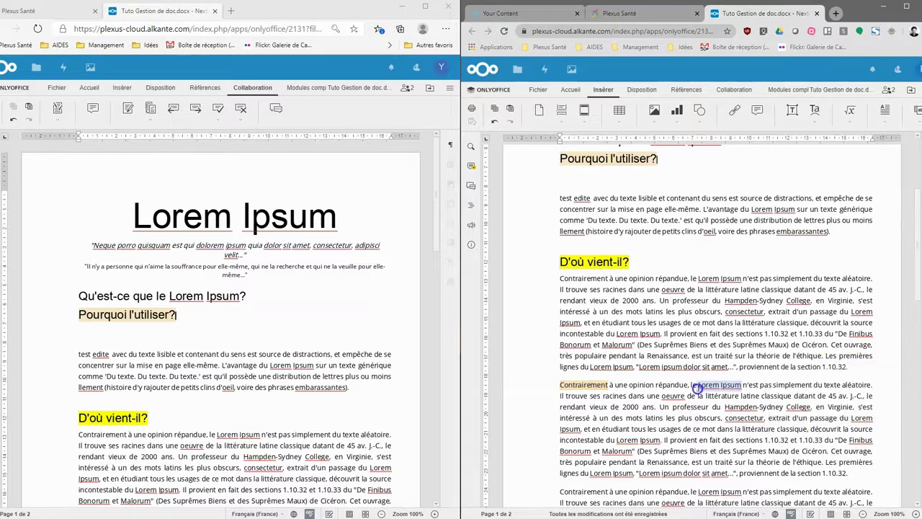
{"action": "left_click", "coordinate": [733, 89]}
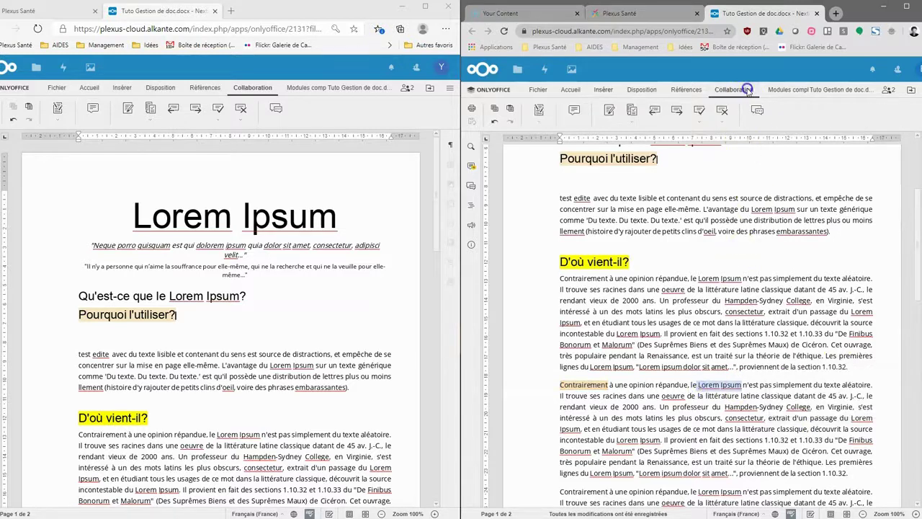
{"action": "left_click", "coordinate": [570, 111]}
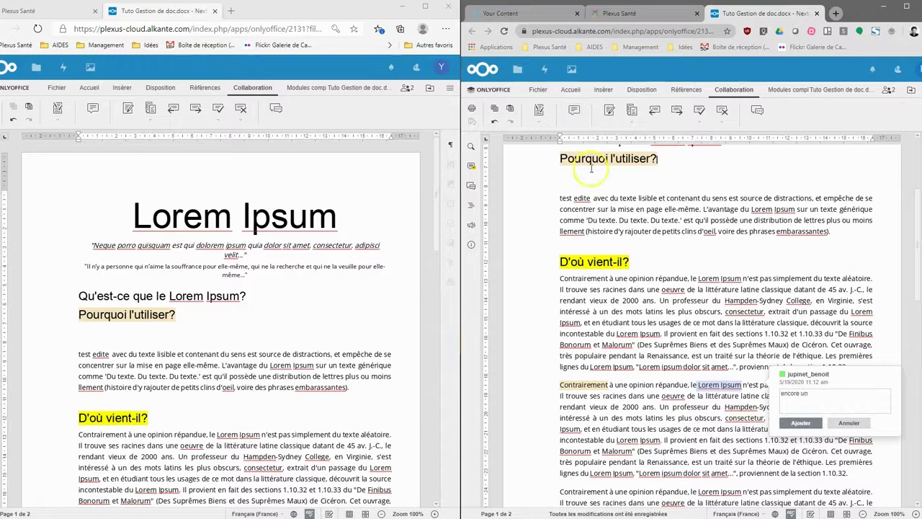
{"action": "left_click", "coordinate": [800, 423]}
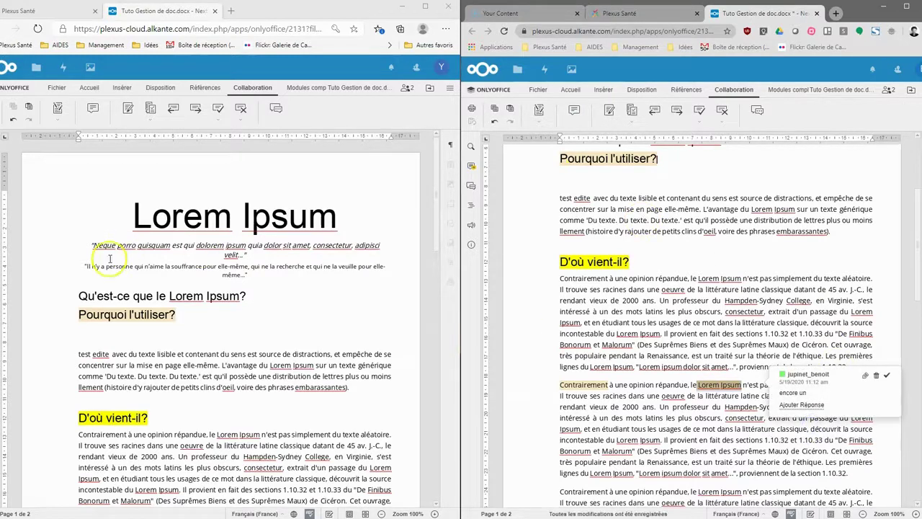
Step: View the comments on "Contrairement" and "Lorem Ipsum" under "D'où vient-il?" in the first user's window, then close them
{"action": "scroll", "coordinate": [122, 288], "scroll_direction": "down", "scroll_amount": 5}
{"action": "left_click", "coordinate": [105, 359]}
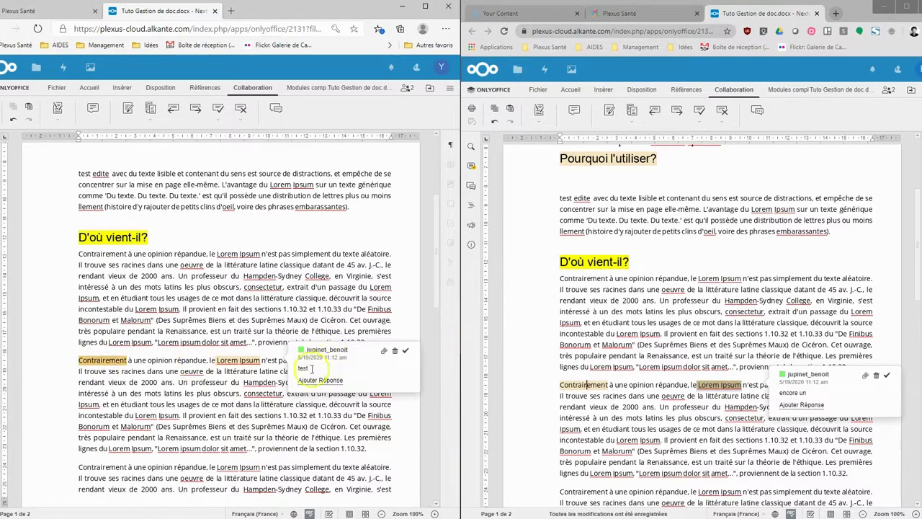
{"action": "left_click", "coordinate": [240, 358]}
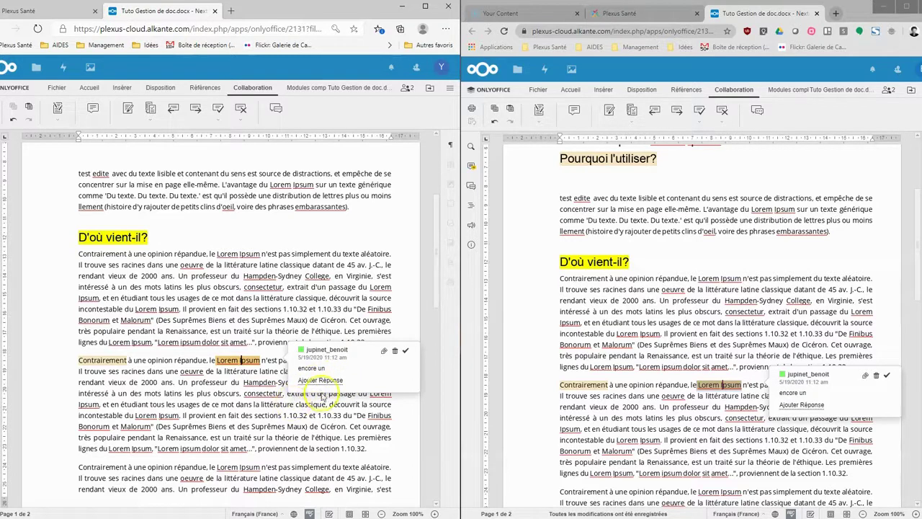
{"action": "left_click", "coordinate": [195, 287]}
{"action": "scroll", "coordinate": [199, 302], "scroll_direction": "up", "scroll_amount": 5}
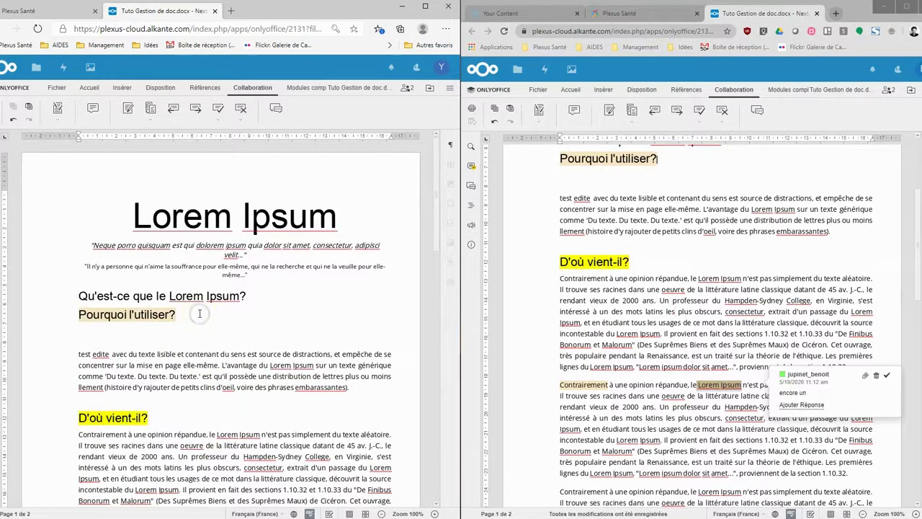
{"action": "left_click", "coordinate": [205, 322]}
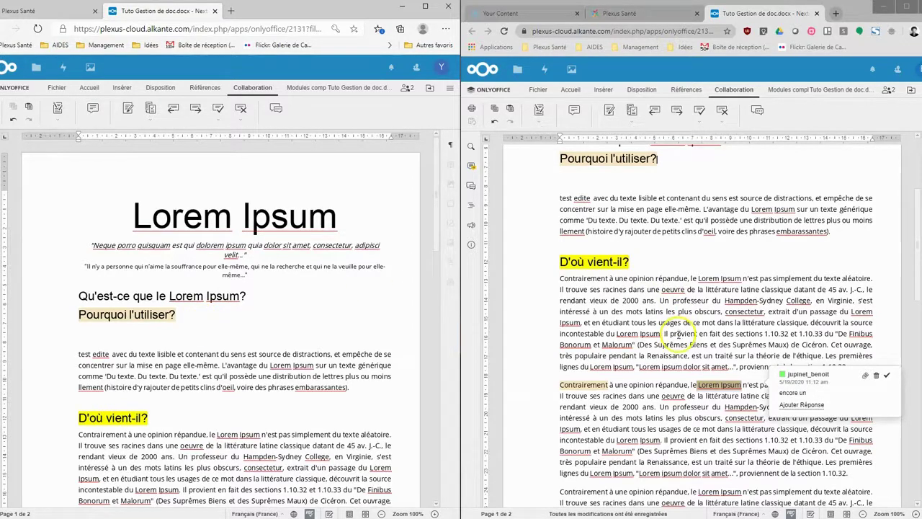
Step: Open the chat in the first user's document and check the list of users currently editing it
{"action": "scroll", "coordinate": [194, 317], "scroll_direction": "down", "scroll_amount": 6}
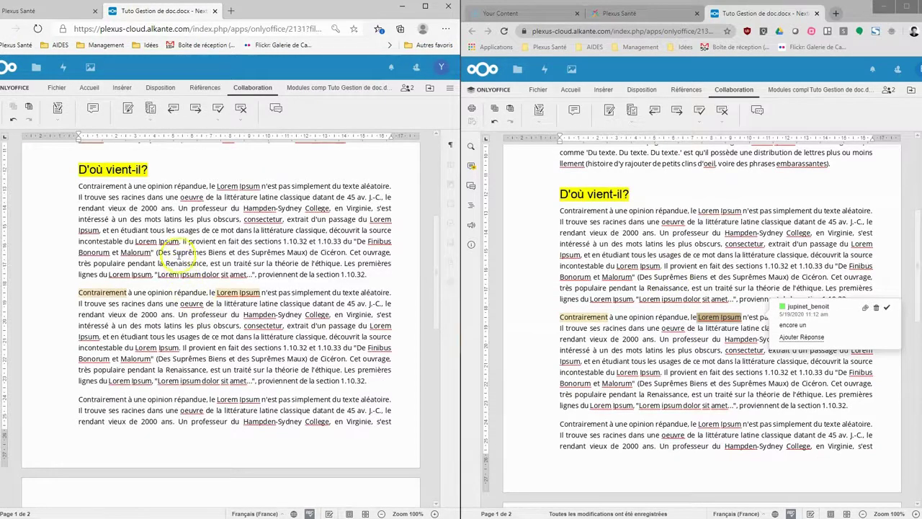
{"action": "scroll", "coordinate": [173, 245], "scroll_direction": "up", "scroll_amount": 1}
{"action": "left_click", "coordinate": [38, 196]}
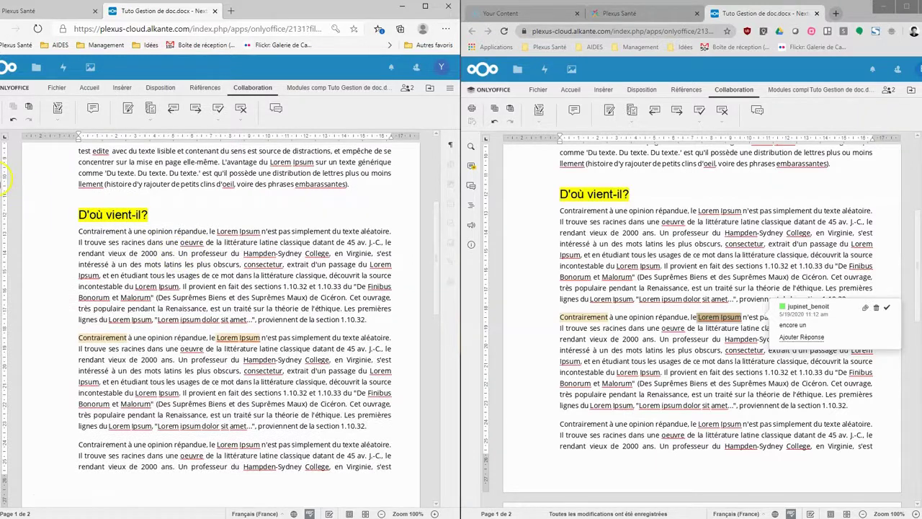
{"action": "left_click", "coordinate": [5, 188]}
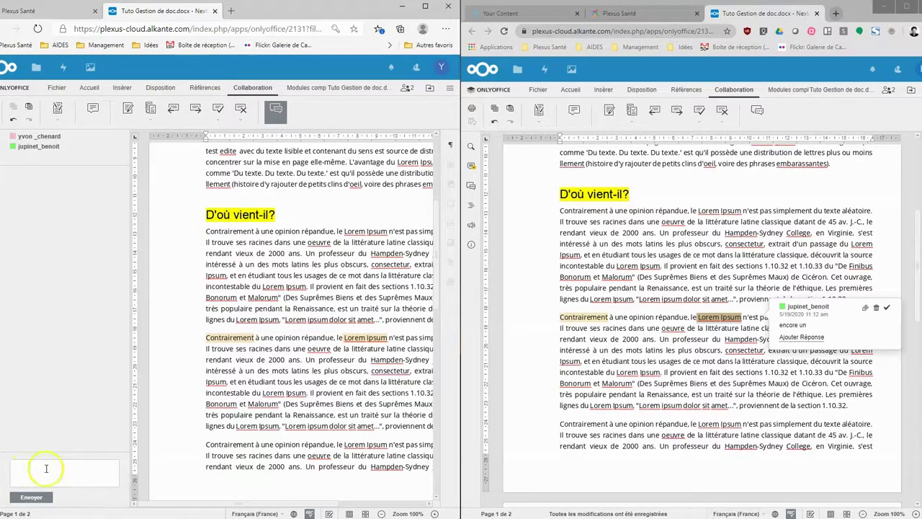
{"action": "left_click", "coordinate": [408, 88]}
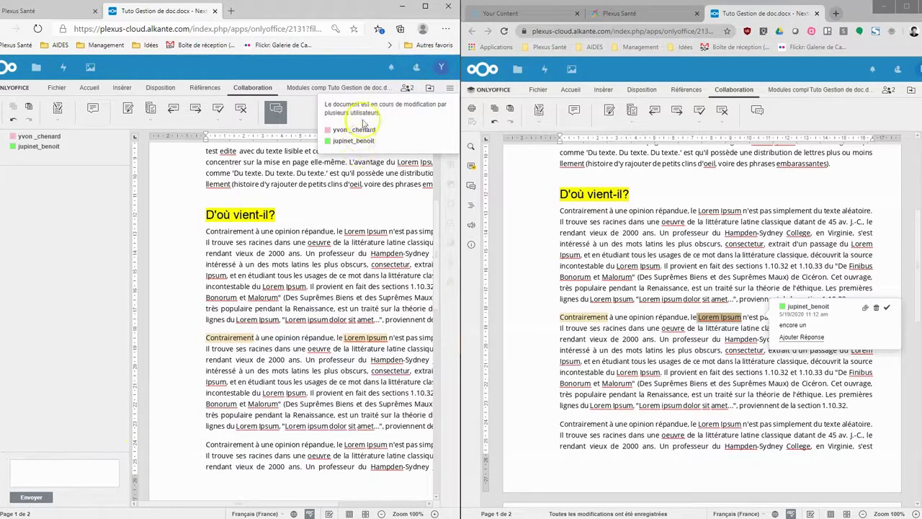
{"action": "left_click", "coordinate": [349, 212]}
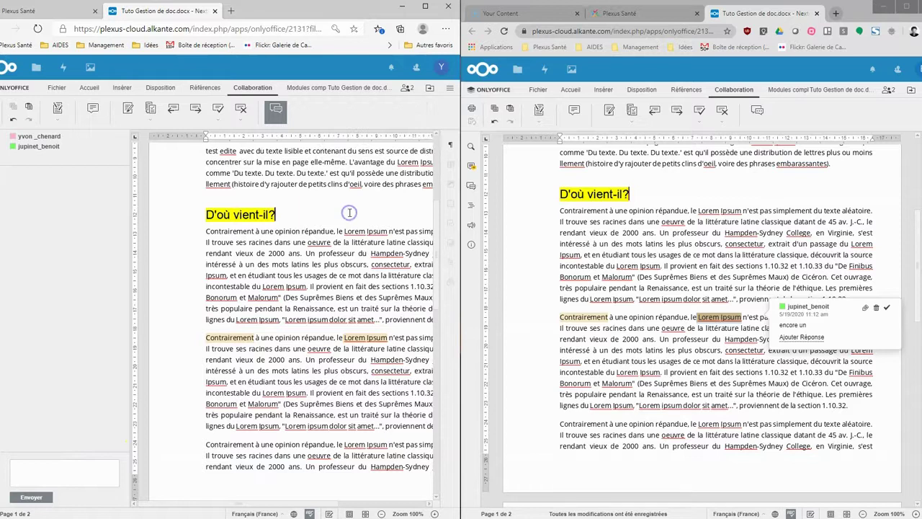
Step: View the available download formats for the first user's document, then return to the editing view
{"action": "left_click_drag", "start_coordinate": [439, 245], "coordinate": [437, 175]}
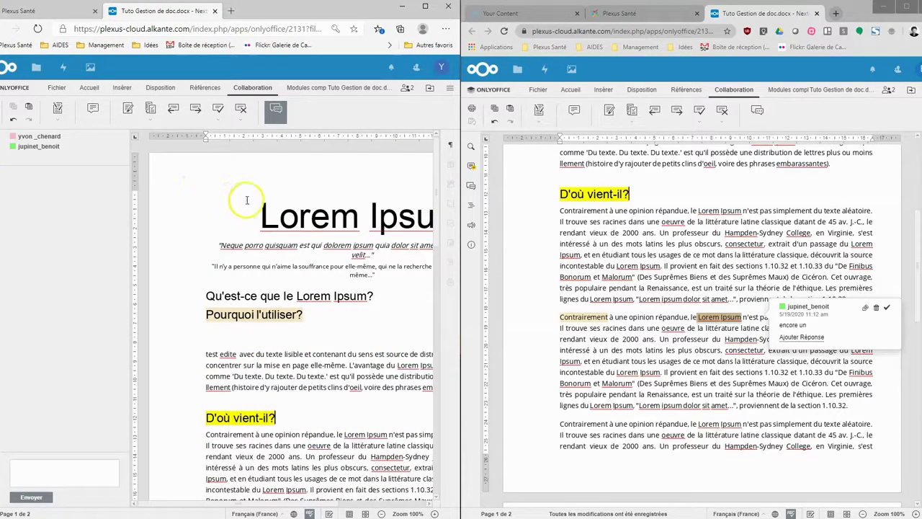
{"action": "scroll", "coordinate": [249, 201], "scroll_direction": "down", "scroll_amount": 5}
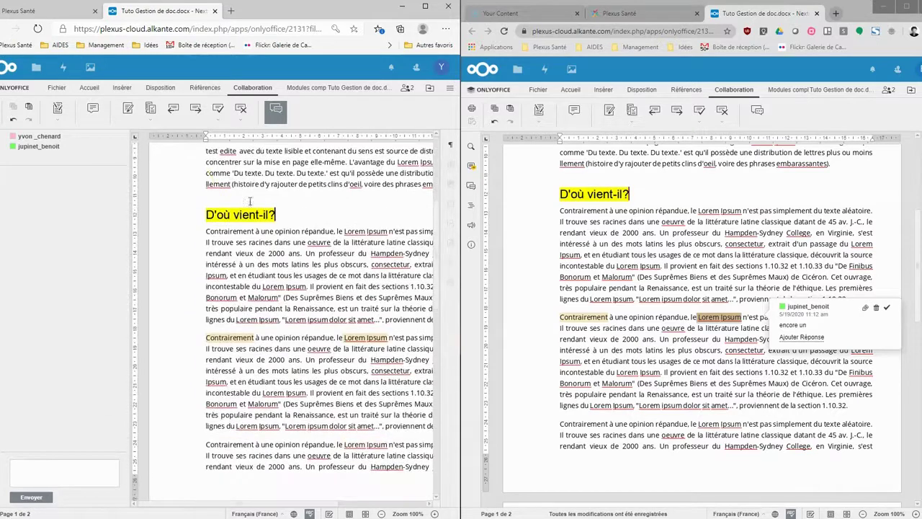
{"action": "left_click", "coordinate": [57, 88]}
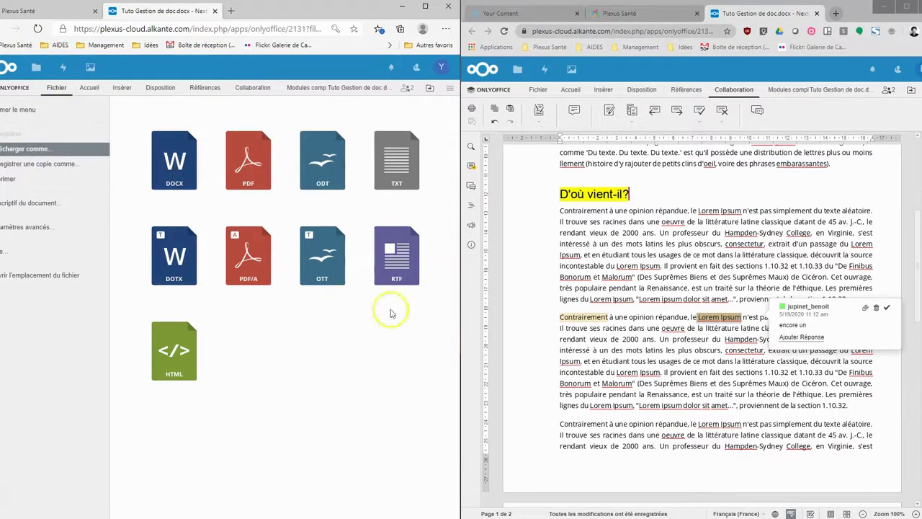
{"action": "left_click", "coordinate": [87, 87]}
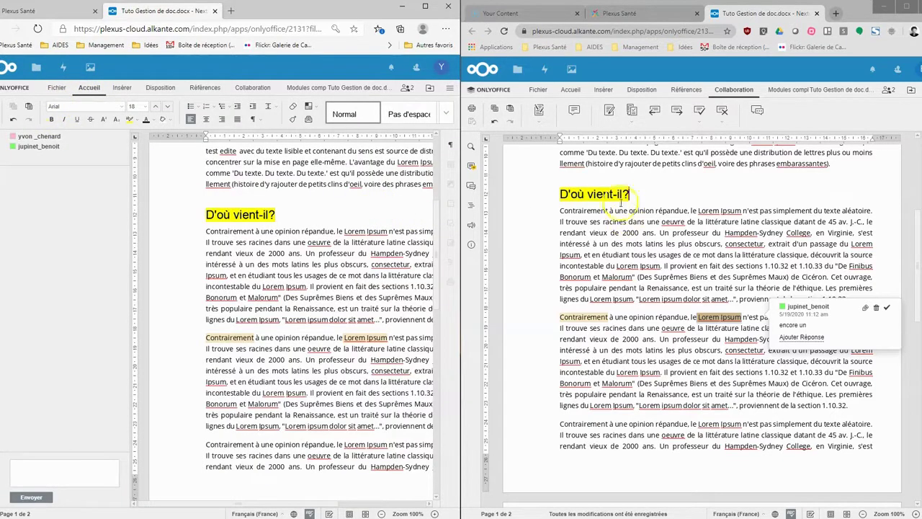
Step: Switch to the Tutoriels project page in Plexus Santé and open the first user's cloud from there
{"action": "left_click", "coordinate": [50, 11]}
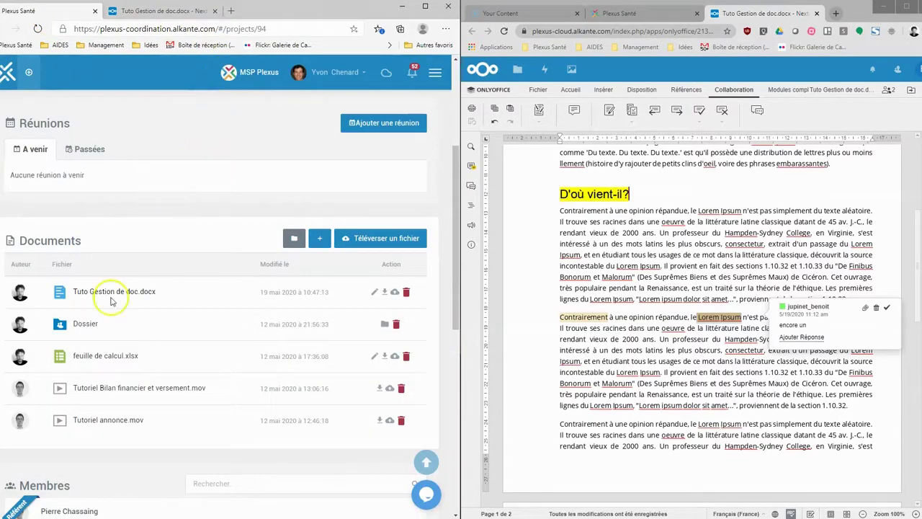
{"action": "scroll", "coordinate": [116, 285], "scroll_direction": "up", "scroll_amount": 3}
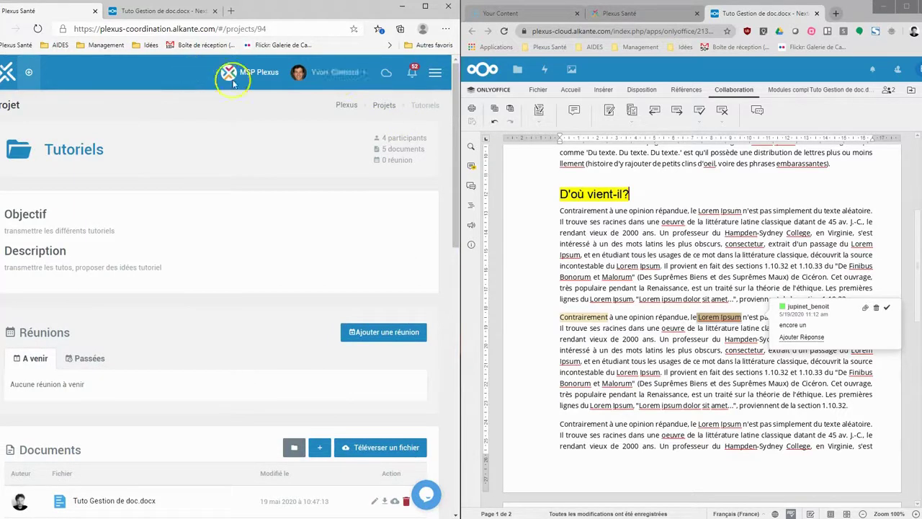
{"action": "left_click", "coordinate": [387, 76]}
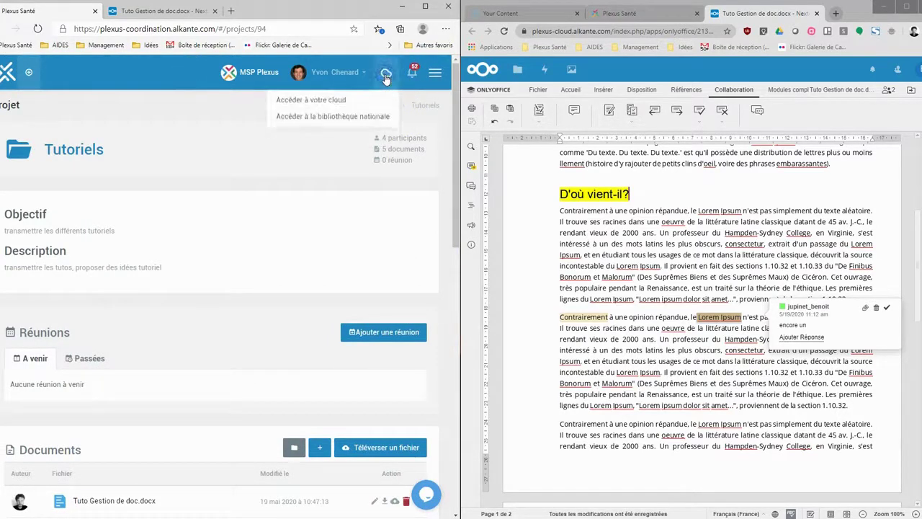
{"action": "left_click", "coordinate": [322, 98]}
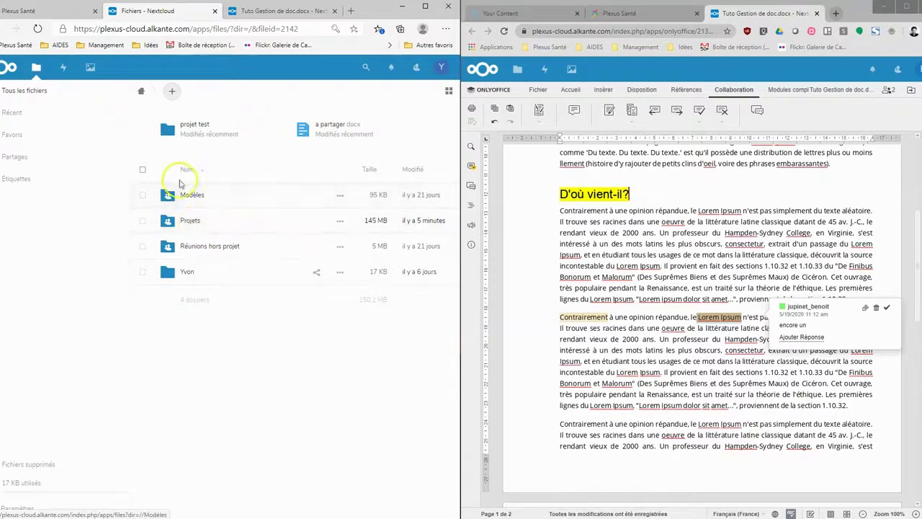
Step: Browse the "Réunions hors projet" folder, look inside "réunion secrétaire", and return to the parent folder
{"action": "left_click", "coordinate": [192, 249]}
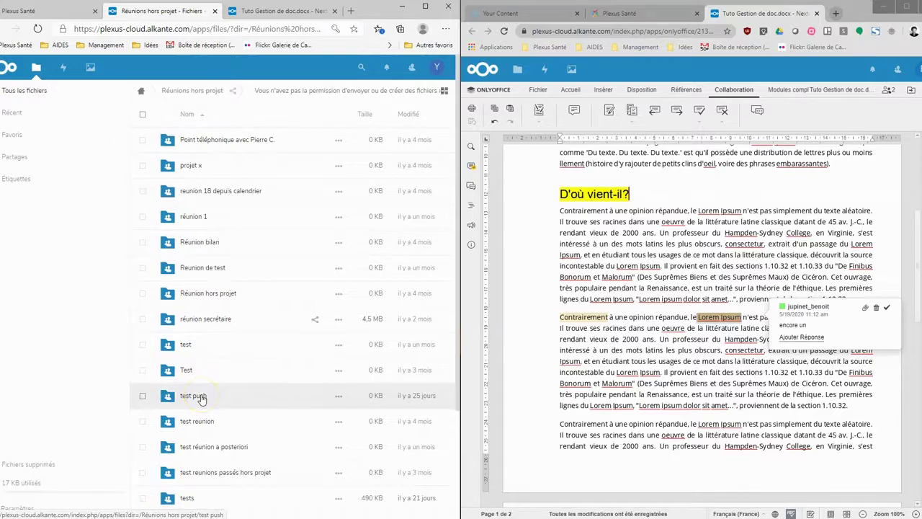
{"action": "scroll", "coordinate": [201, 397], "scroll_direction": "down", "scroll_amount": 3}
{"action": "scroll", "coordinate": [202, 390], "scroll_direction": "up", "scroll_amount": 3}
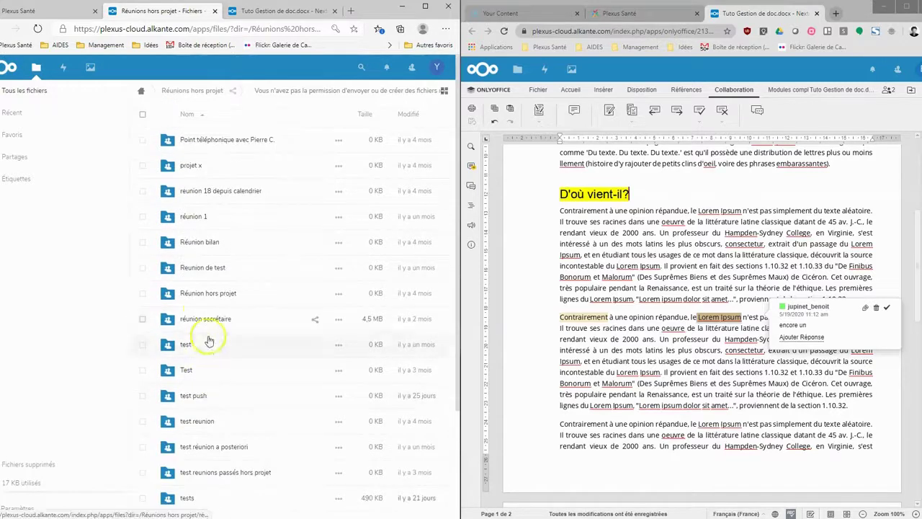
{"action": "left_click", "coordinate": [203, 320]}
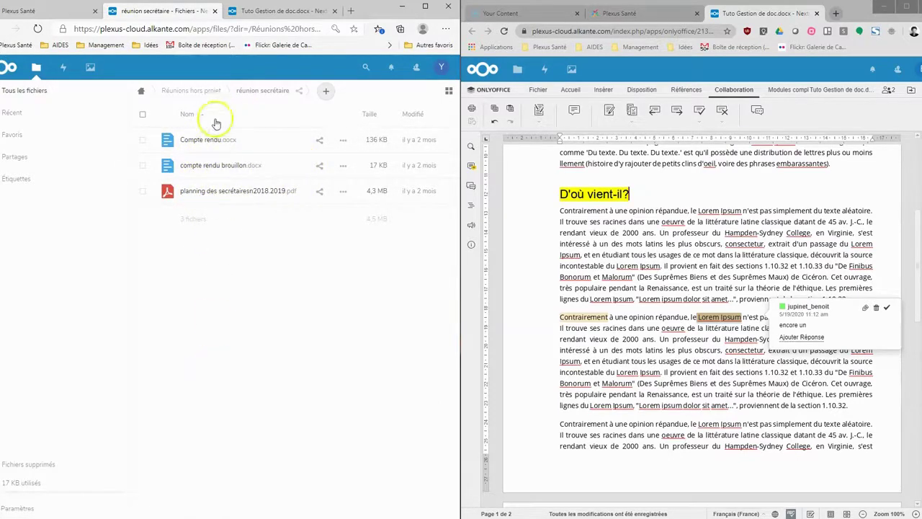
{"action": "left_click", "coordinate": [193, 93]}
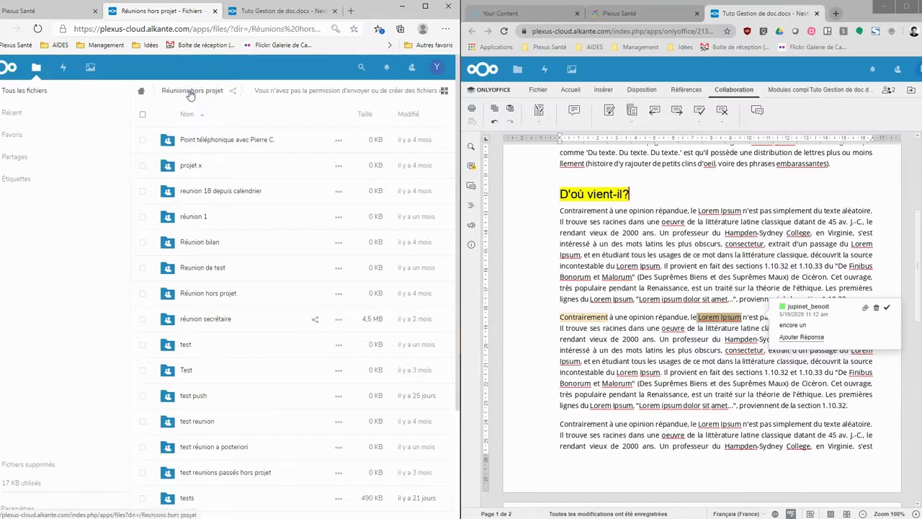
Step: Switch back to the Tutoriels project page in Plexus Santé and look over its documents and members
{"action": "left_click", "coordinate": [59, 13]}
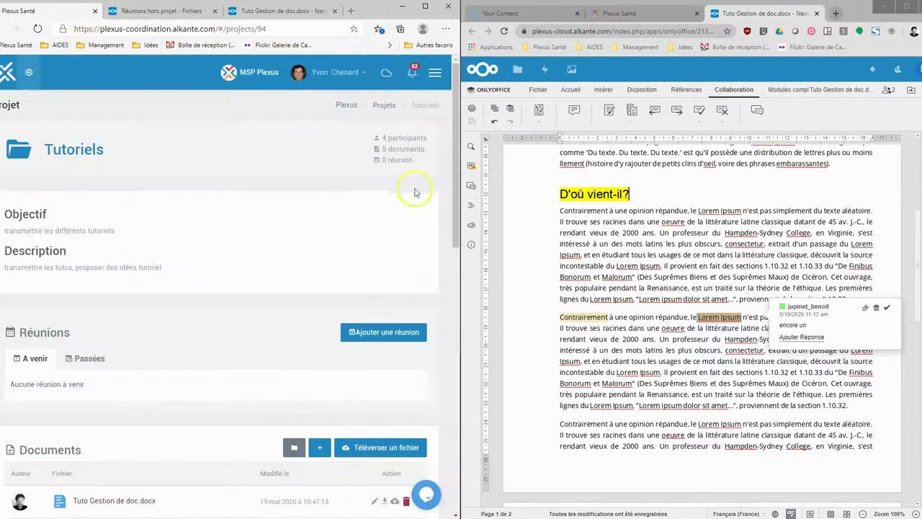
{"action": "left_click_drag", "start_coordinate": [457, 187], "coordinate": [457, 354]}
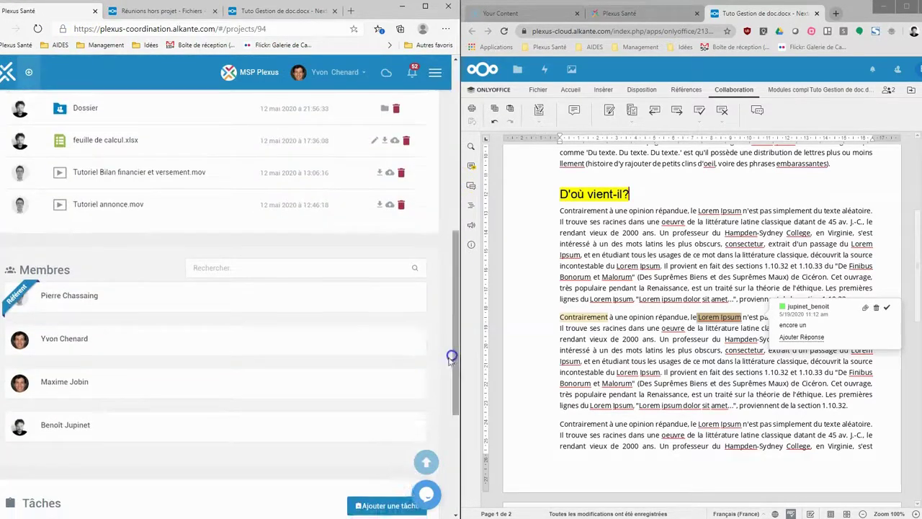
{"action": "scroll", "coordinate": [222, 350], "scroll_direction": "up", "scroll_amount": 7}
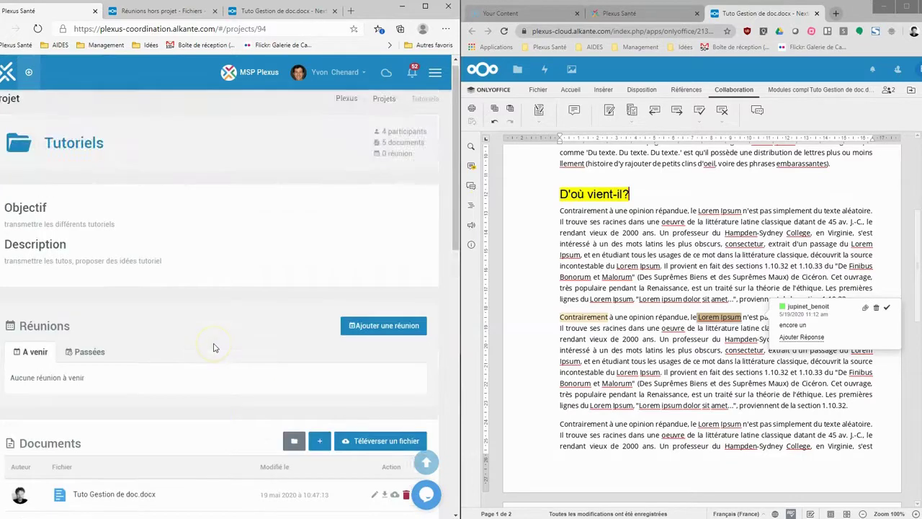